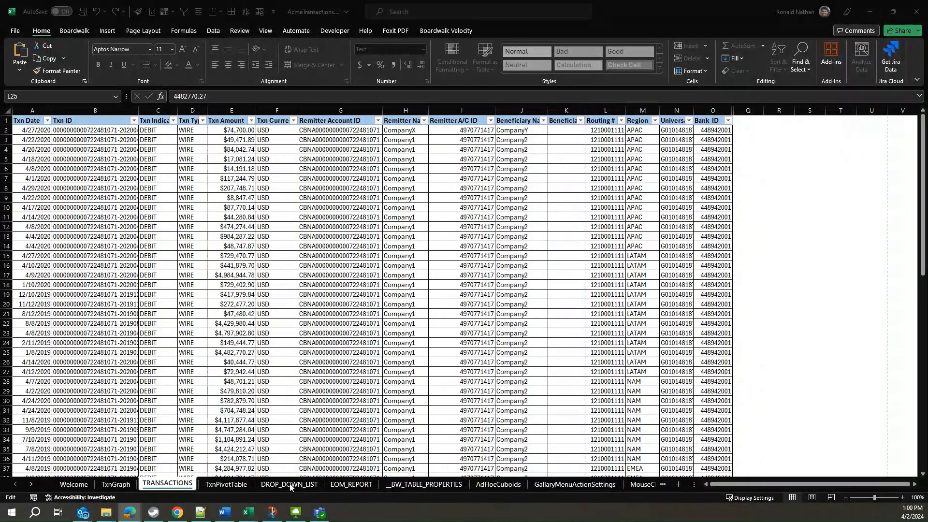
Step: On the DROP_DOWN_LIST sheet, give the header cells A1:C1 a blue fill and a white font colour
click(304, 486)
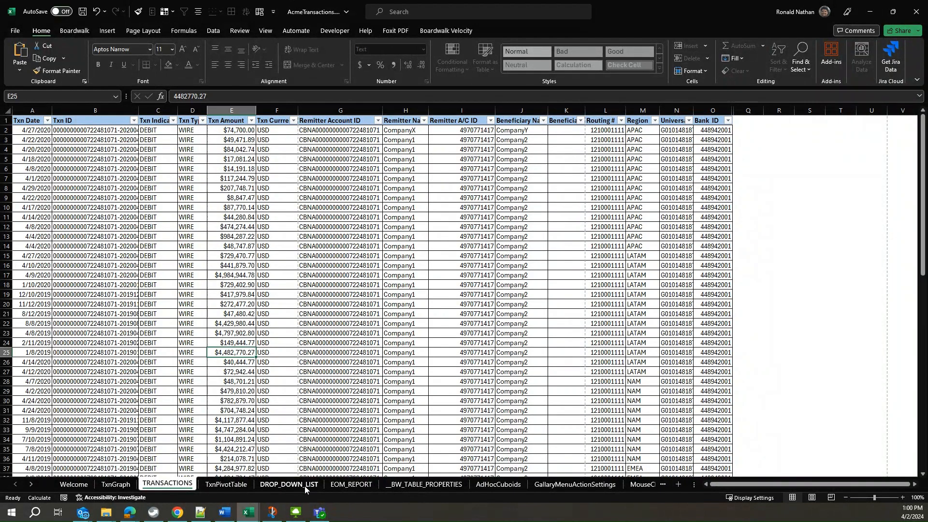
click(304, 485)
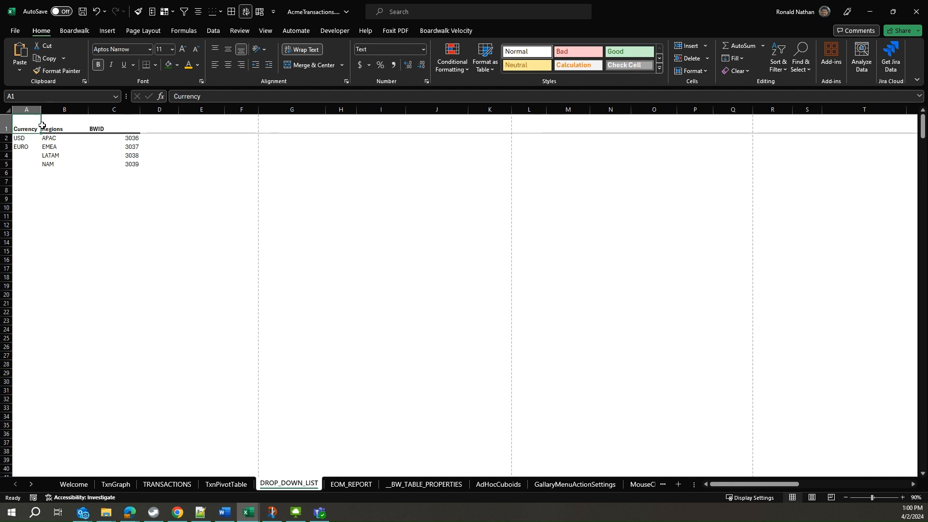
drag(42, 125, 109, 123)
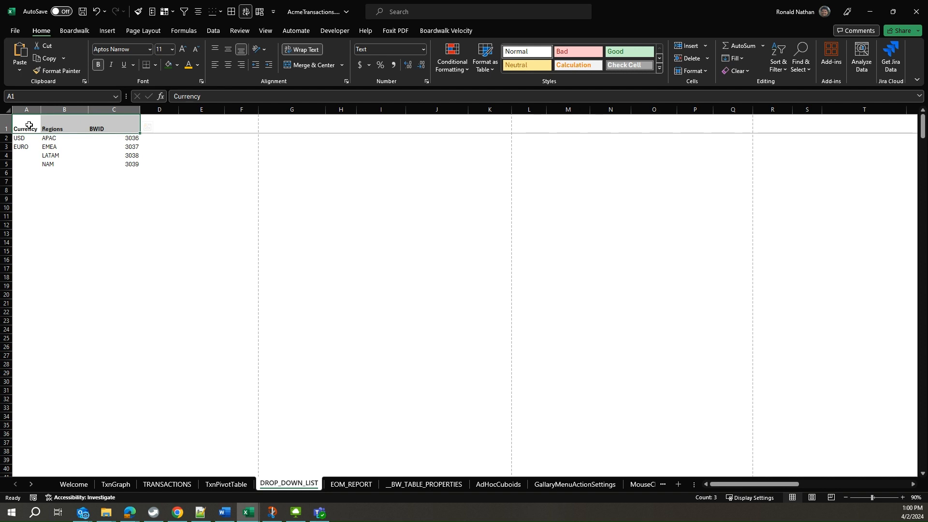
click(178, 66)
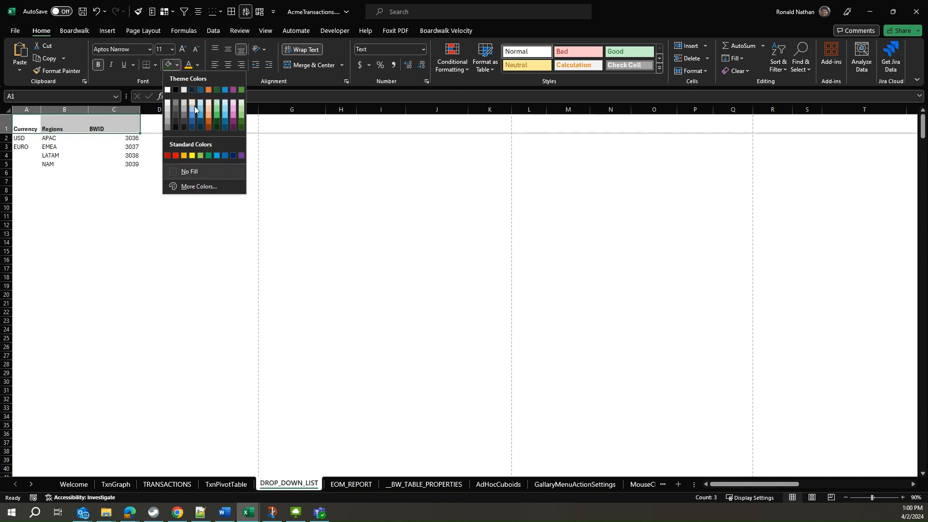
click(200, 120)
click(198, 65)
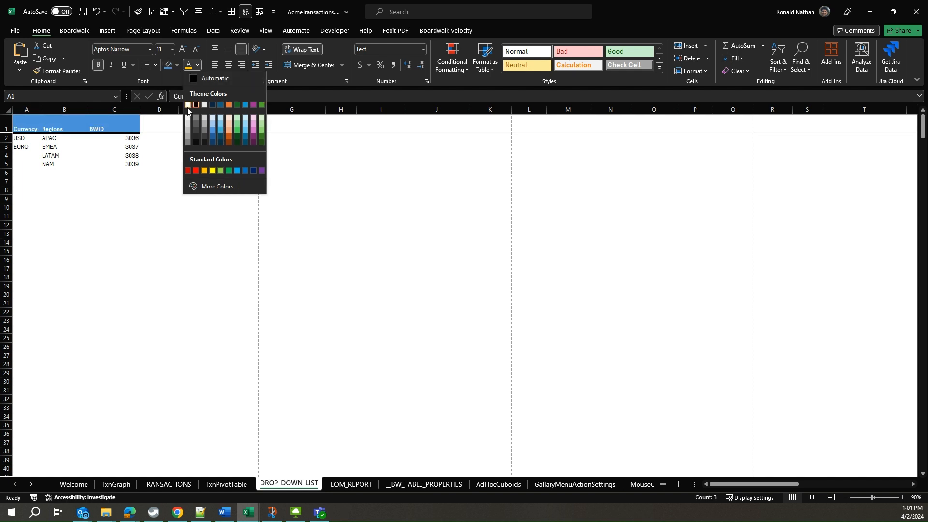
click(188, 105)
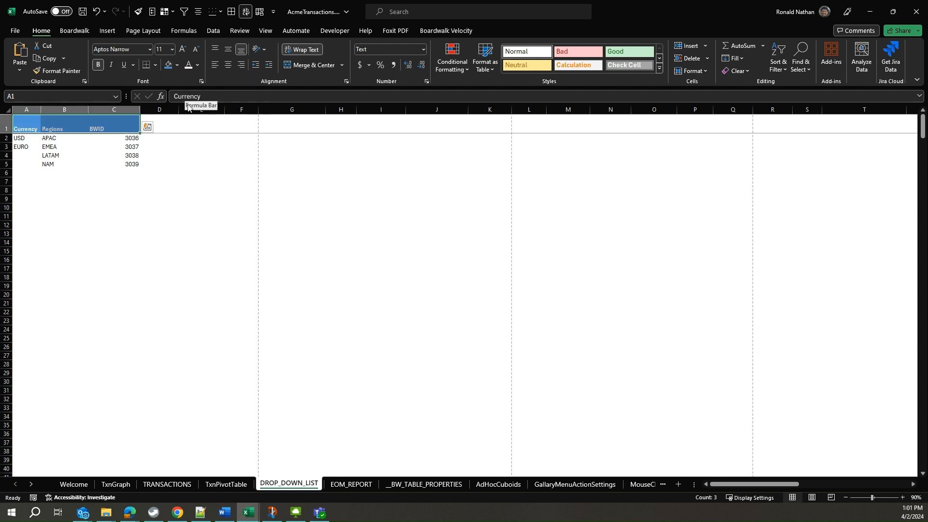
Step: Centre the text of headers A1:C1 horizontally and align it to the top of the cells
click(227, 48)
click(228, 65)
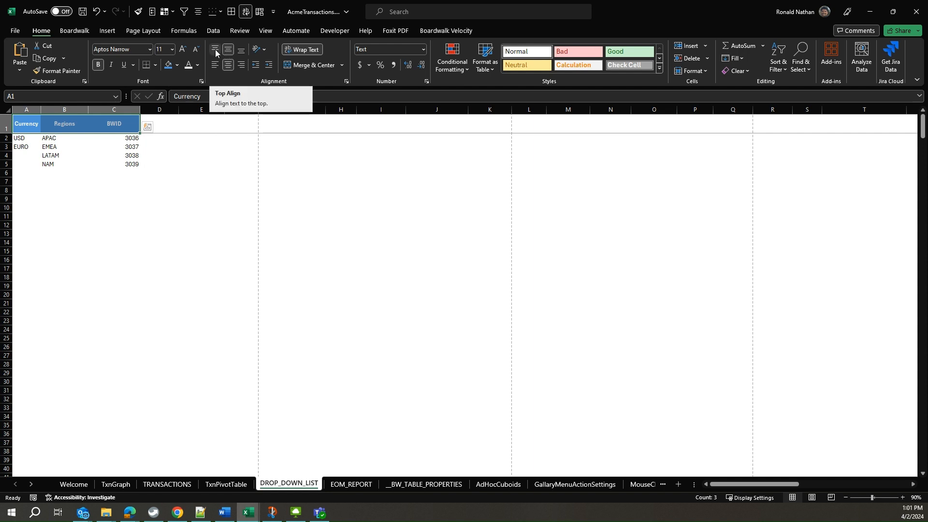
click(216, 49)
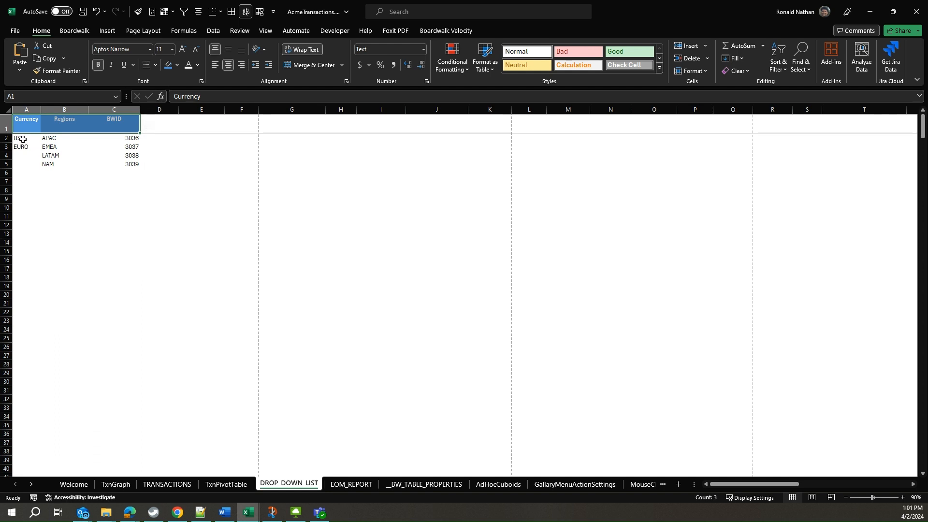
Step: Apply all borders to the first data row, cells A2:C2
drag(22, 140, 122, 137)
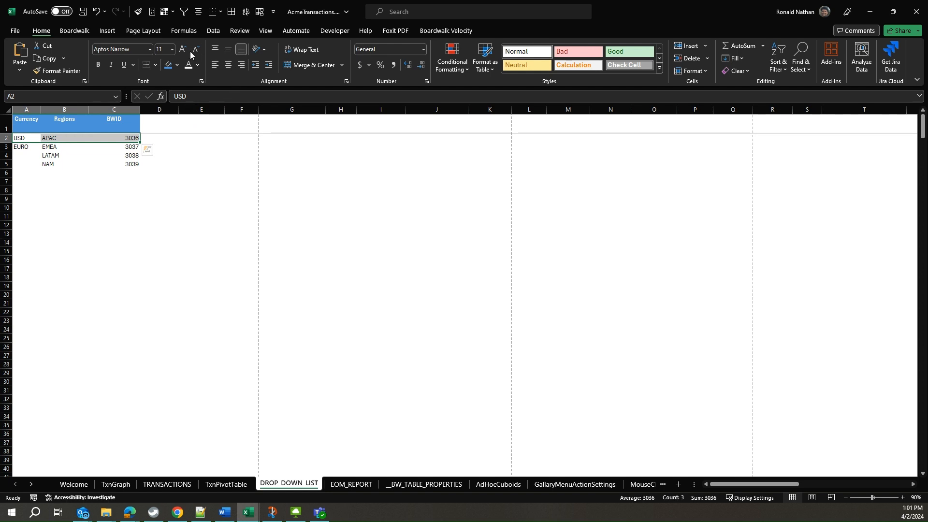
click(155, 65)
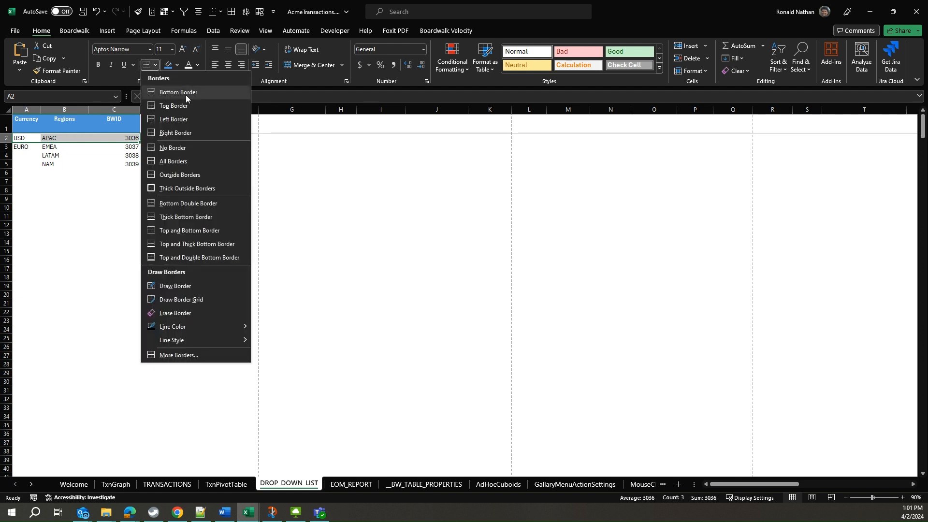
click(173, 161)
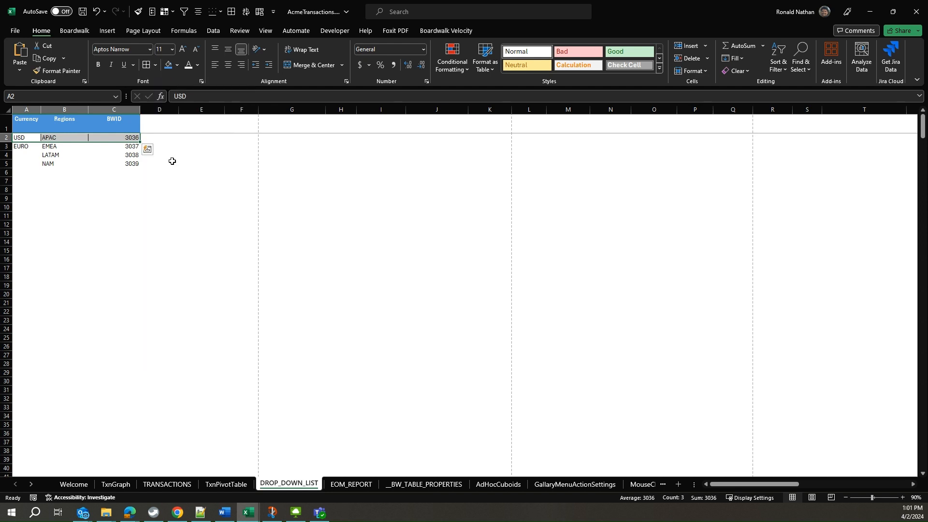
Step: Check the cell protection settings of A2:B2 without changing them
click(114, 137)
drag(22, 137, 54, 138)
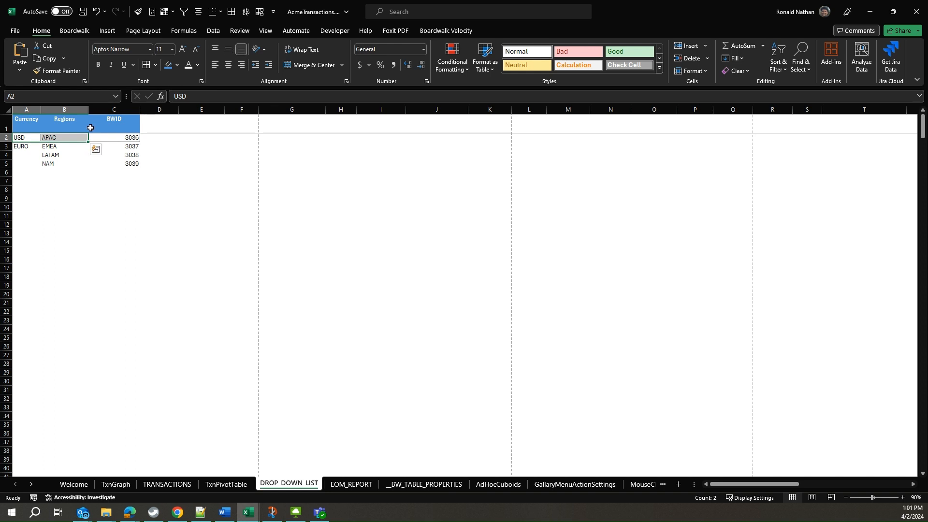
right_click(60, 138)
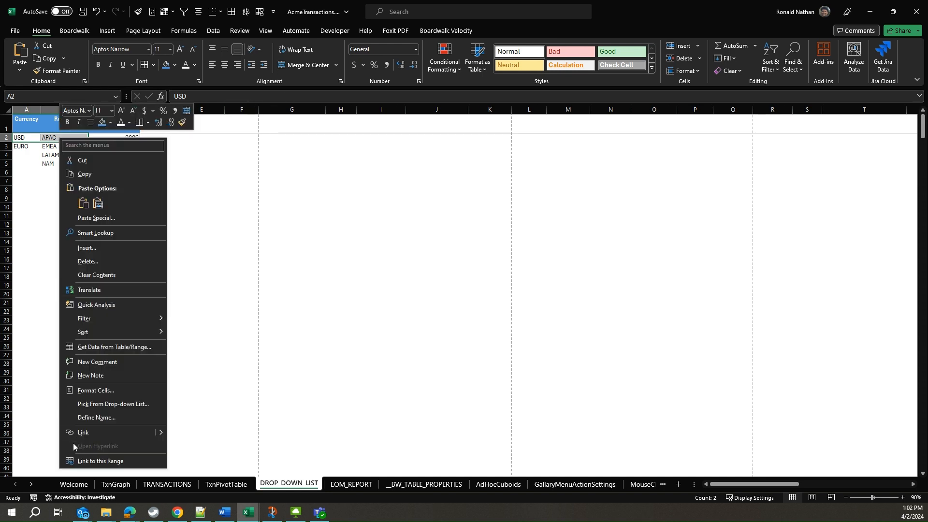
click(93, 391)
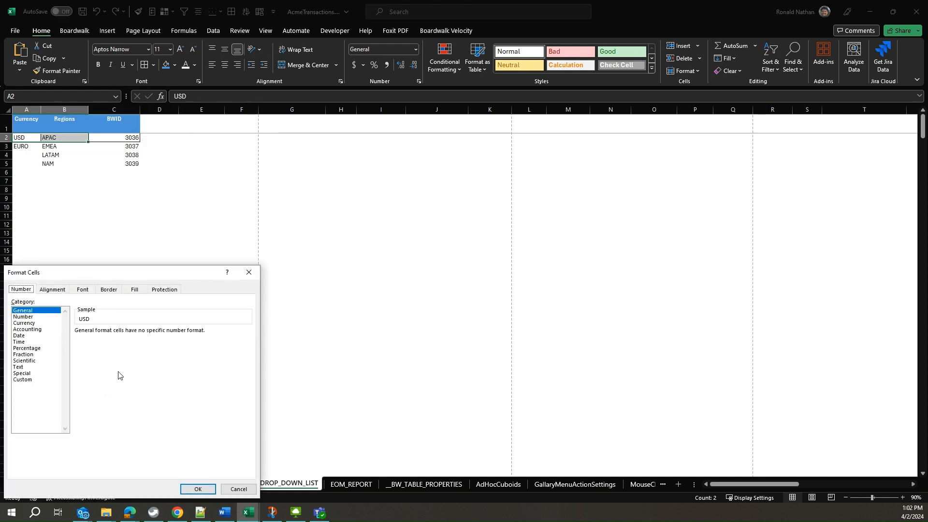
drag(158, 272, 328, 206)
click(332, 223)
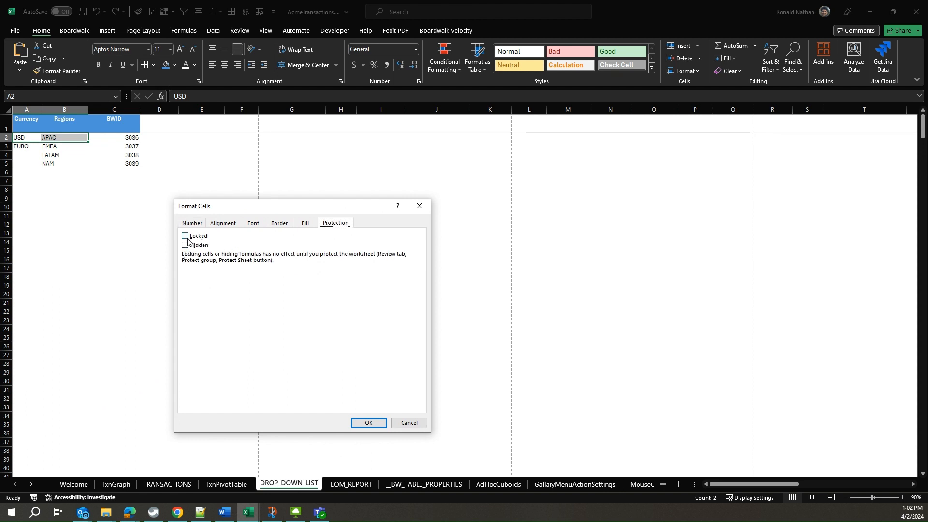
click(404, 424)
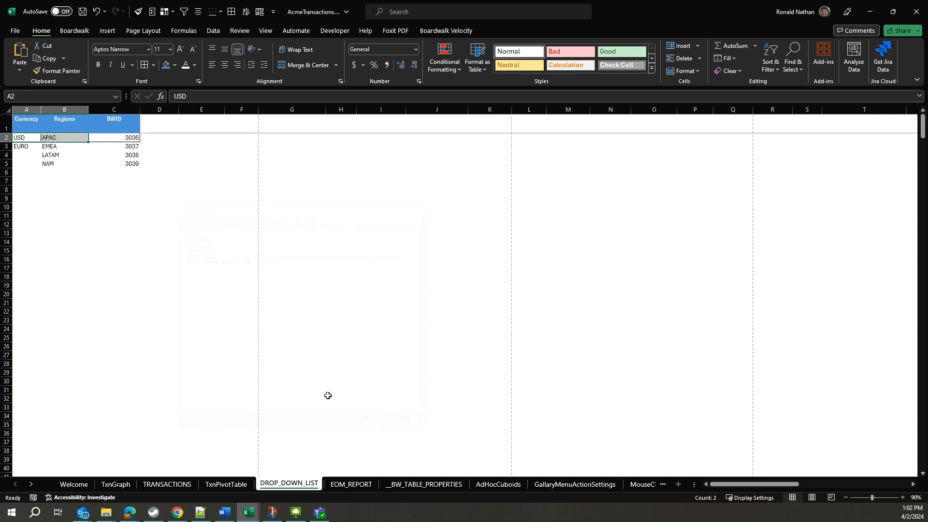
Step: Narrow the BWID column and fill its first data cell, C2, with grey
click(121, 137)
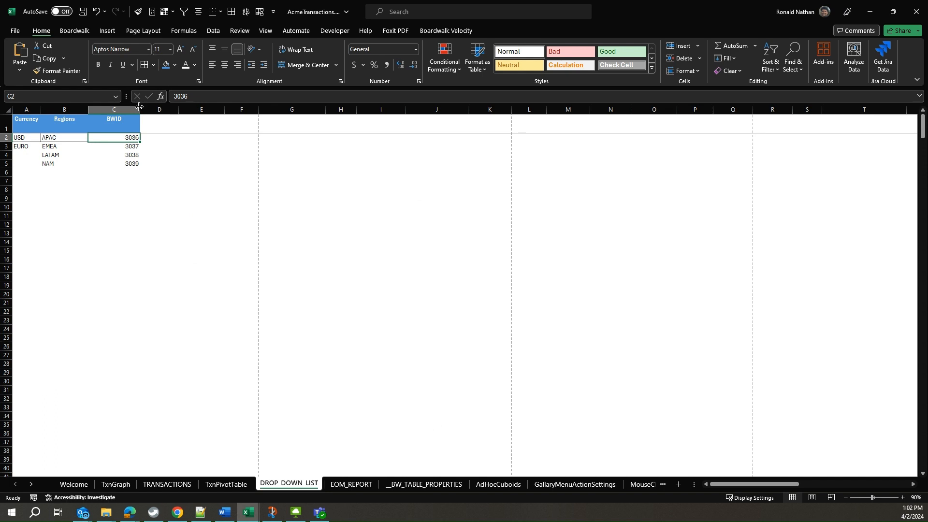
drag(139, 109, 126, 107)
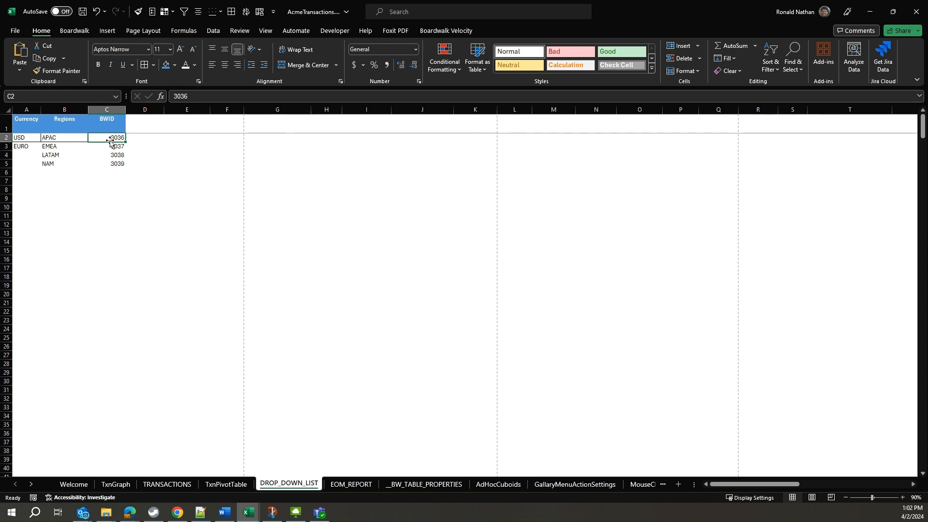
click(194, 65)
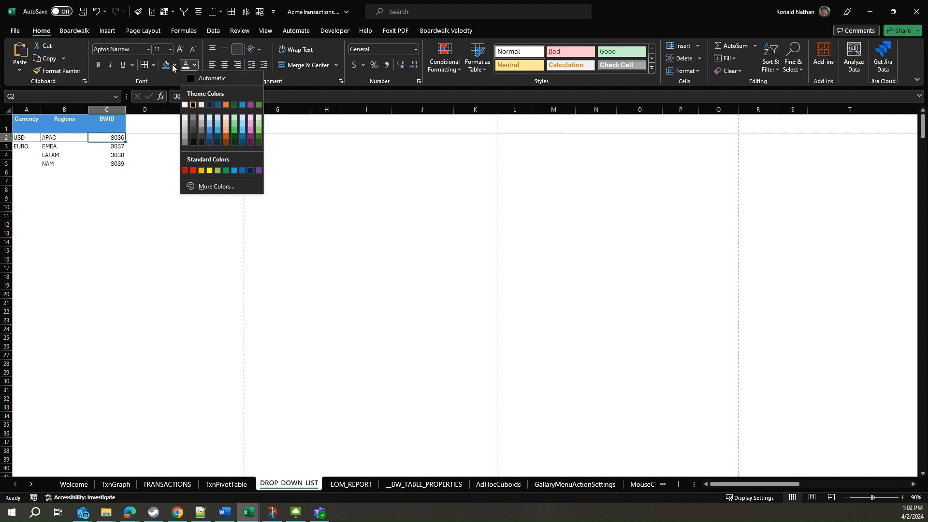
click(174, 66)
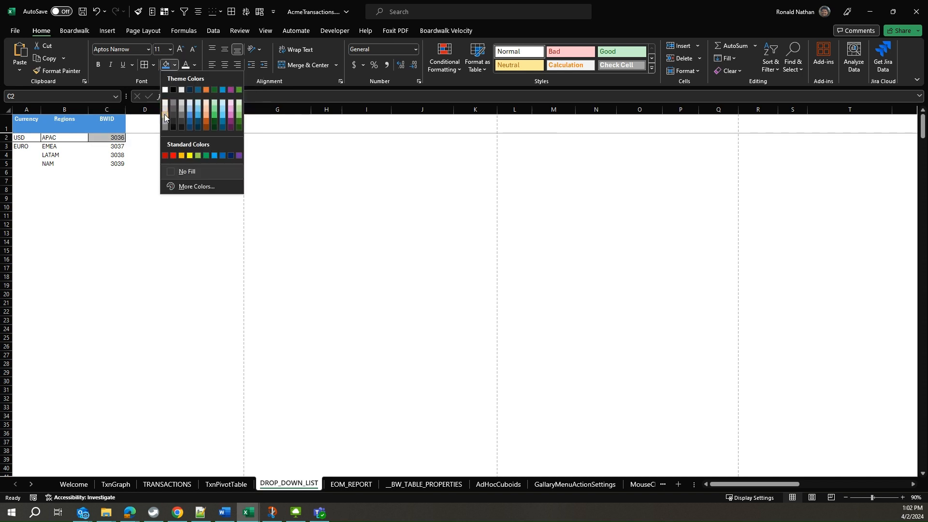
click(165, 117)
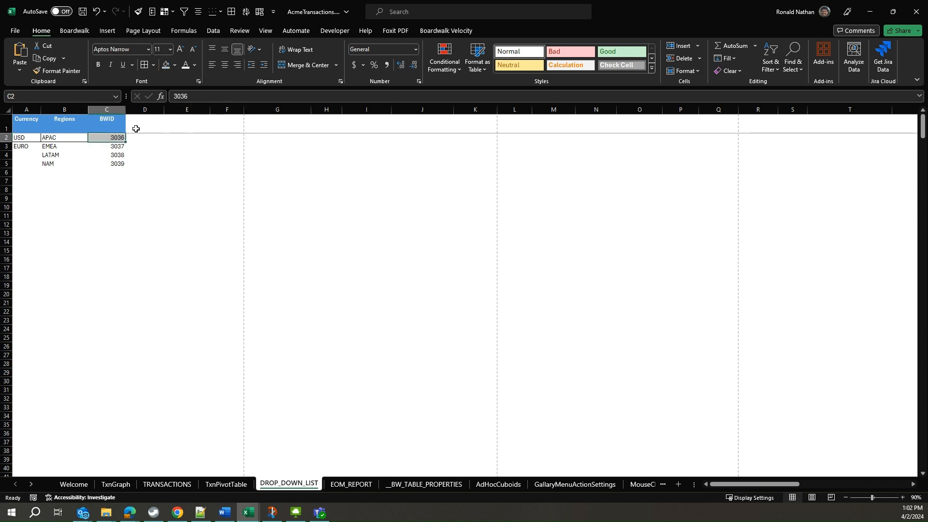
Step: Set cell C2 in the BWID column as locked in its cell protection settings
right_click(113, 136)
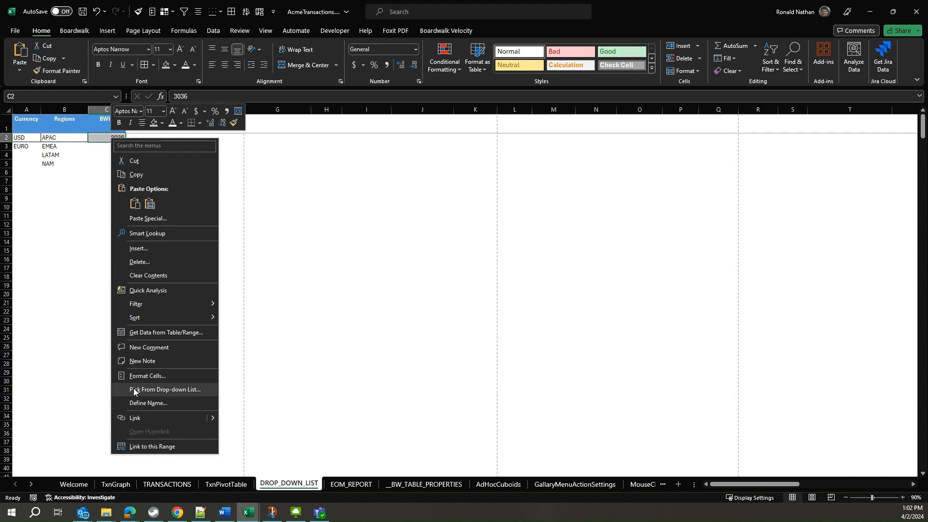
click(135, 376)
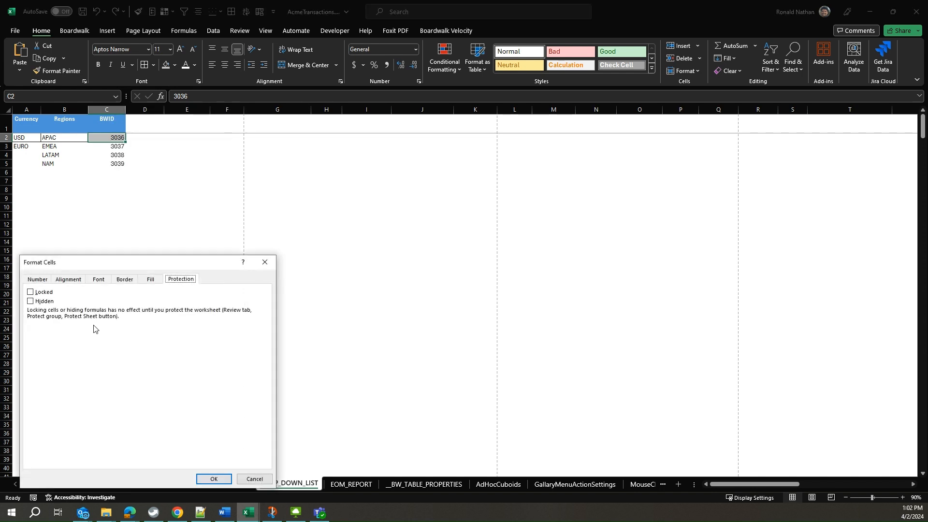
click(30, 292)
click(218, 479)
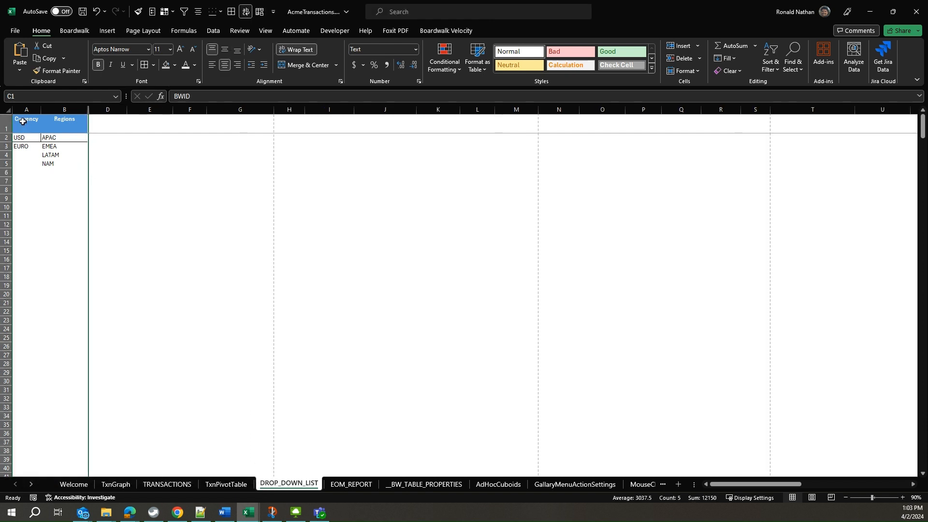
Step: Generate a Single Row format for the drop-down list from cells A1:B2 with Boardwalk Velocity
drag(23, 121, 66, 138)
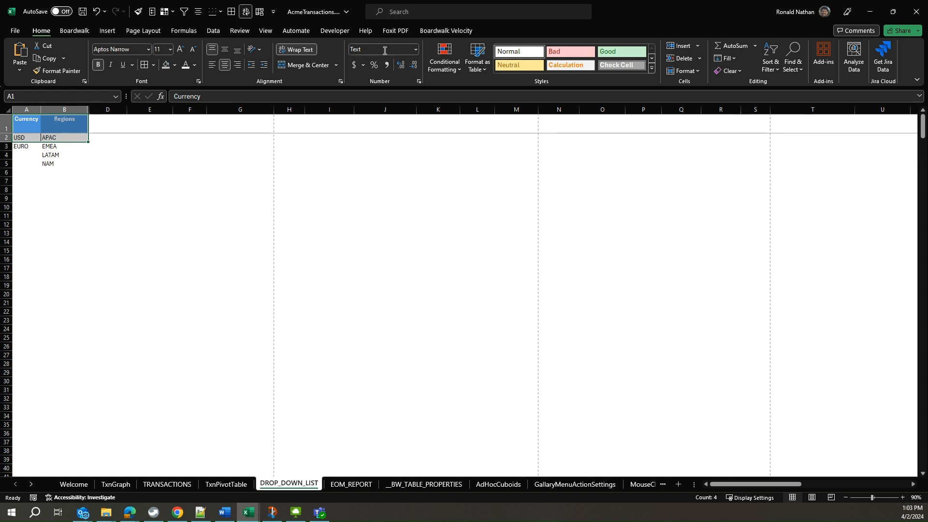
click(450, 32)
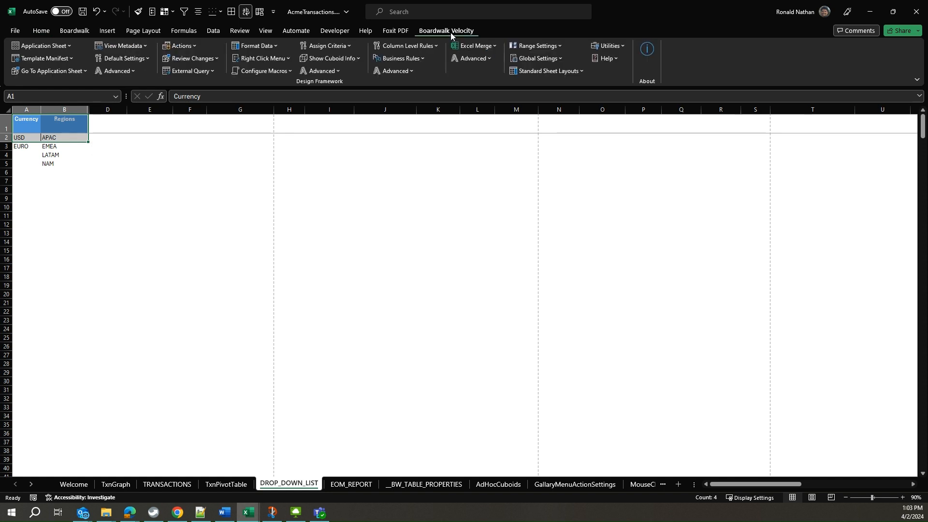
click(261, 48)
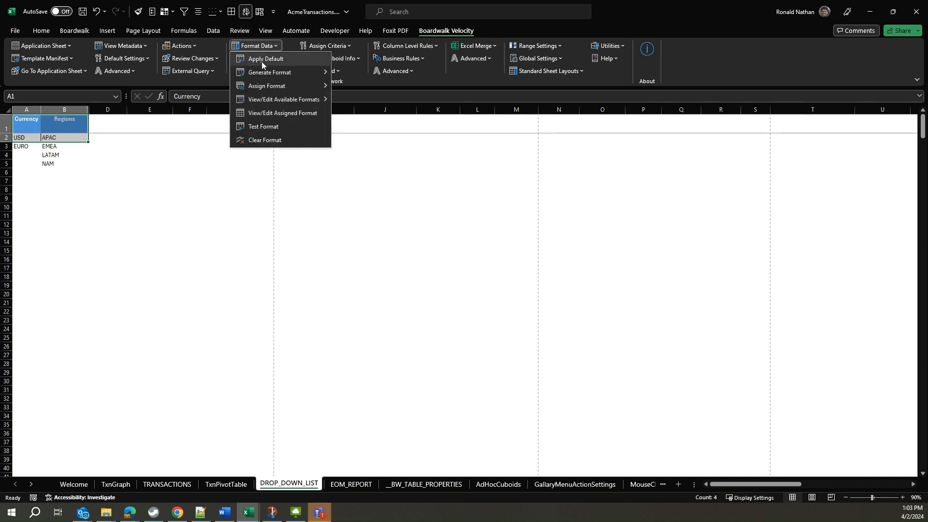
mouse_move(259, 74)
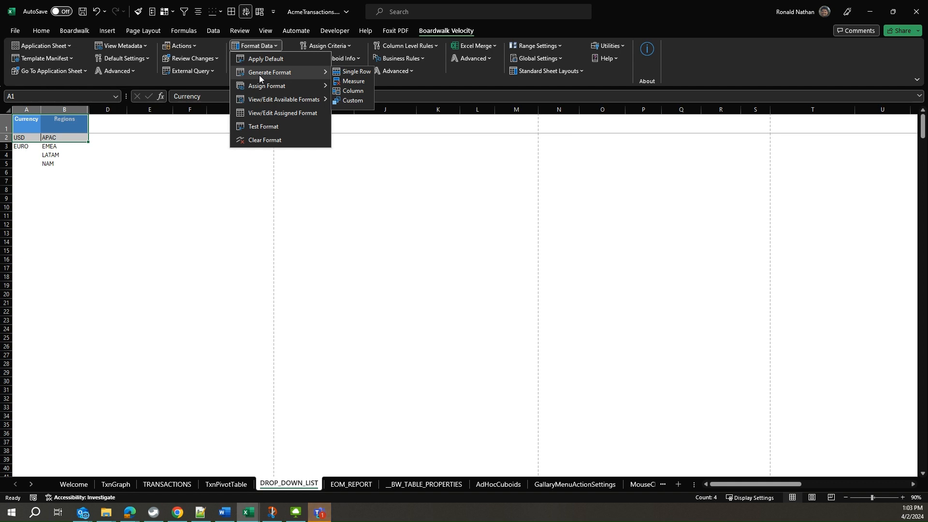
click(360, 73)
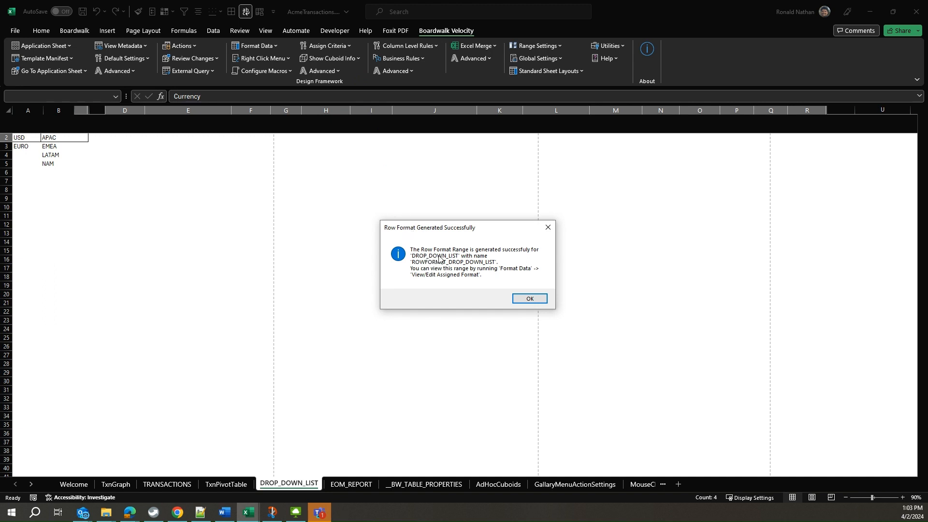
click(530, 298)
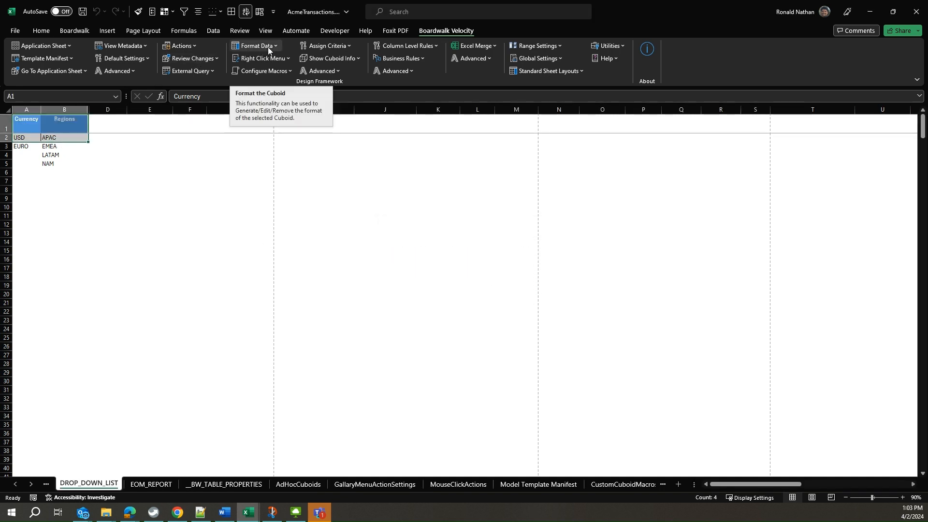
Step: Assign the ROWFORMAT_DROP_DOWN_LIST format to the DROP_DOWN_LIST sheet
click(253, 46)
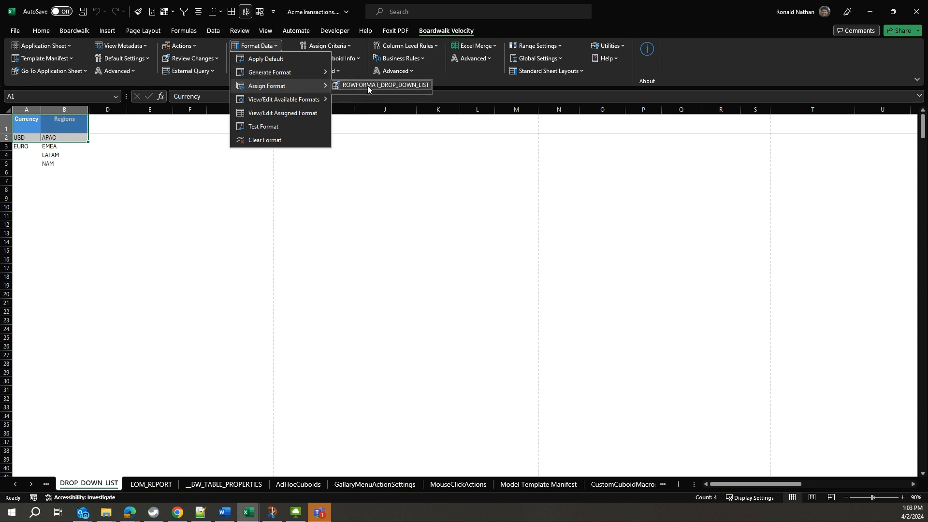
click(375, 86)
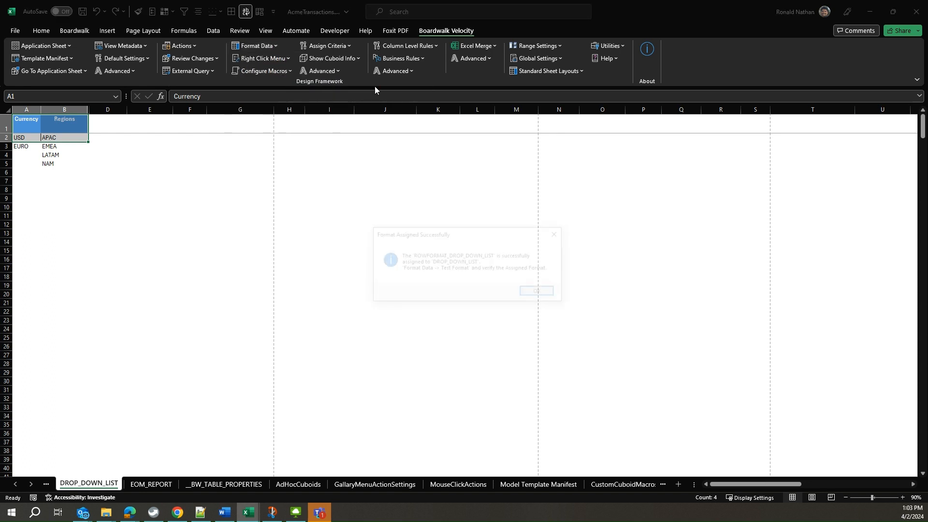
click(539, 294)
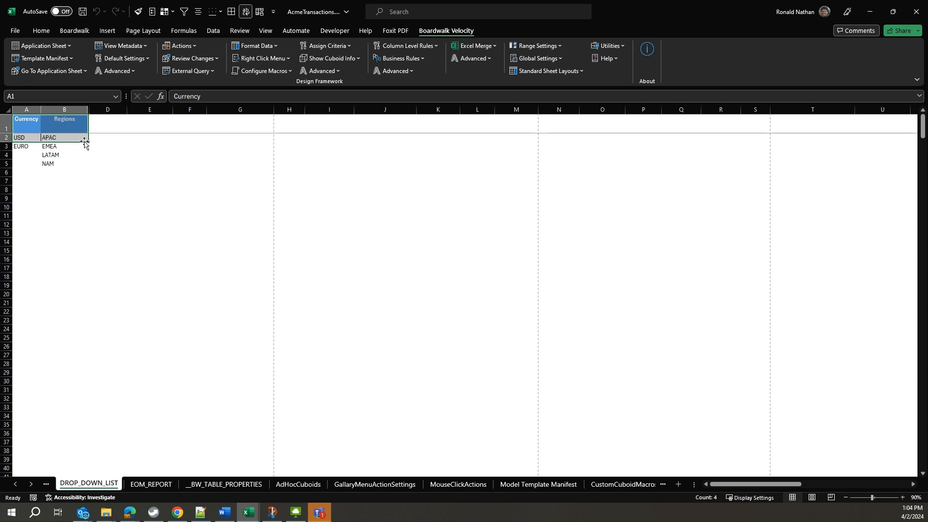
Step: Run Test Format to apply the assigned row format to the DROP_DOWN_LIST data
click(285, 60)
click(270, 45)
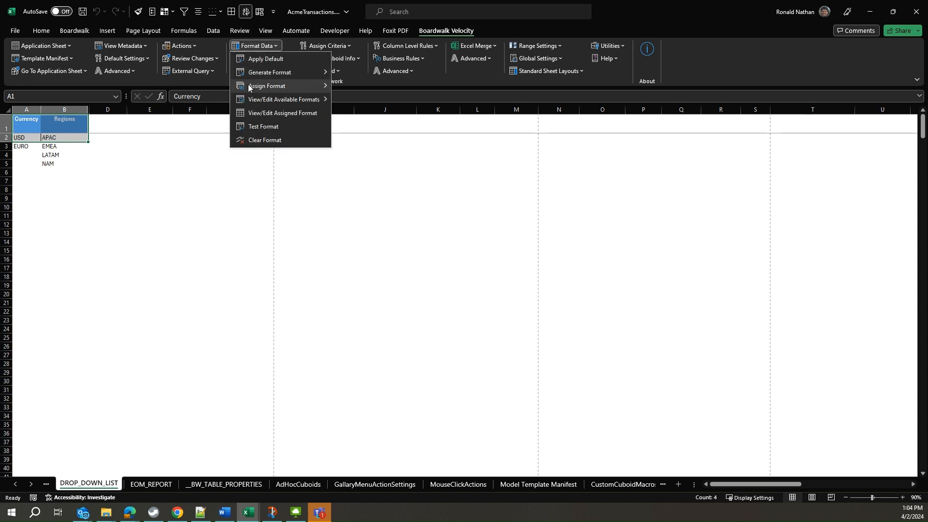
click(255, 127)
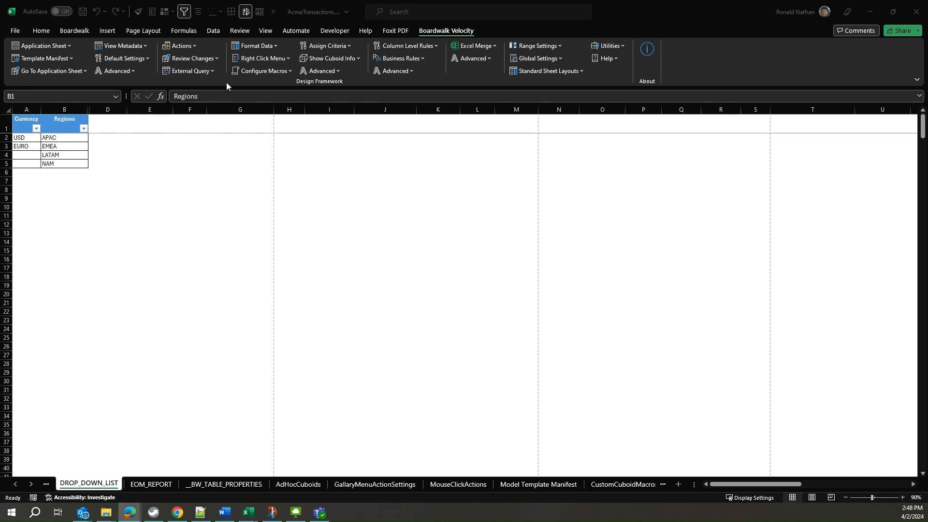
Step: Apply the default format to the DROP_DOWN_LIST data and reapply the assigned format with Test Format
click(266, 50)
click(267, 46)
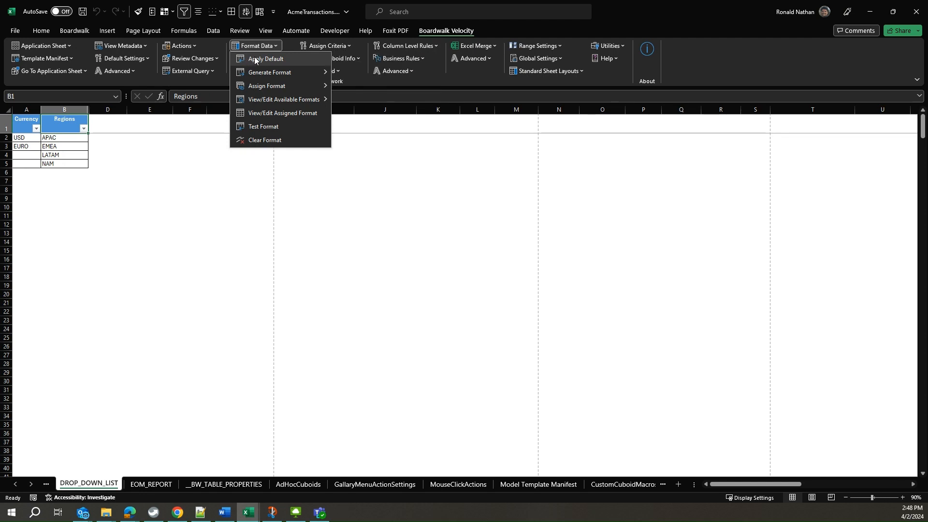
click(254, 59)
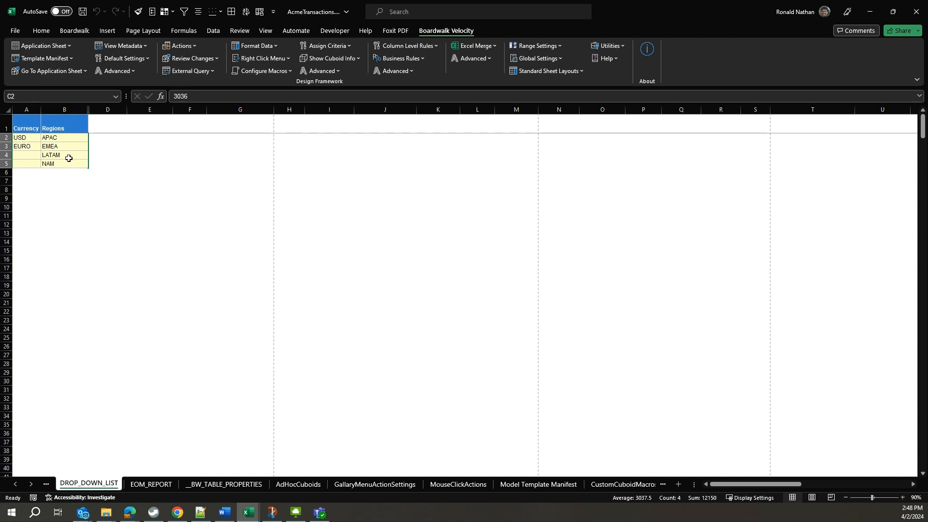
click(270, 45)
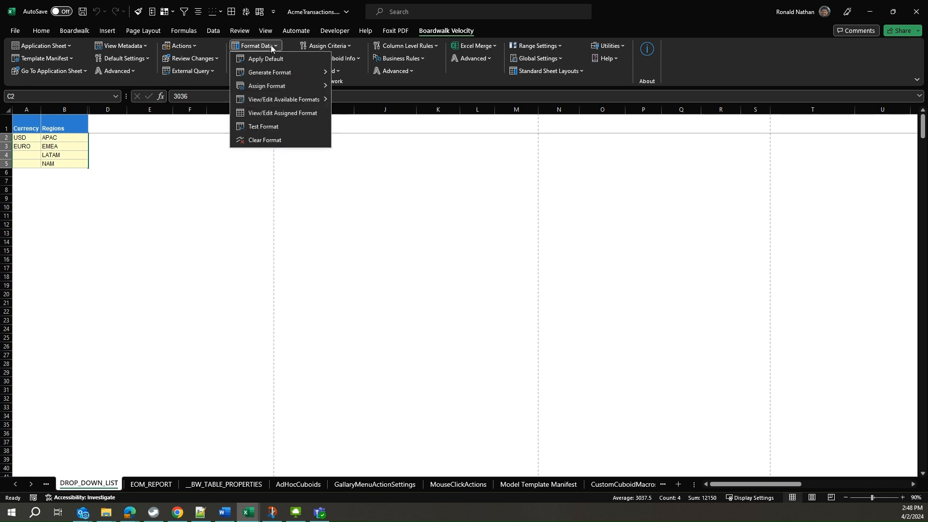
click(258, 128)
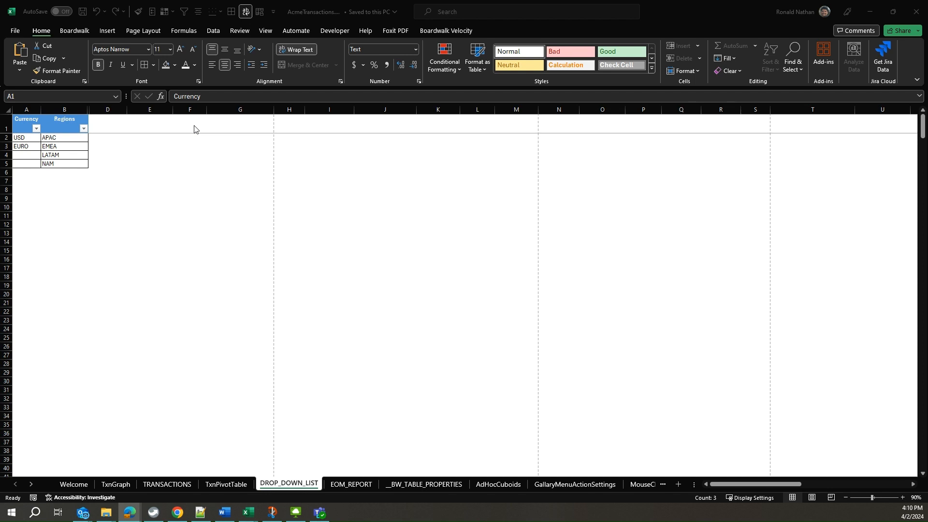
click(415, 51)
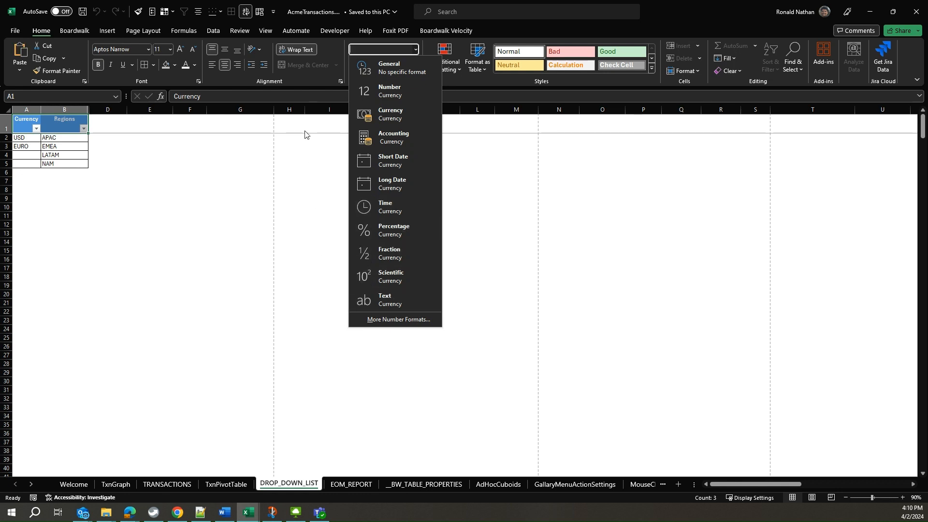
click(197, 155)
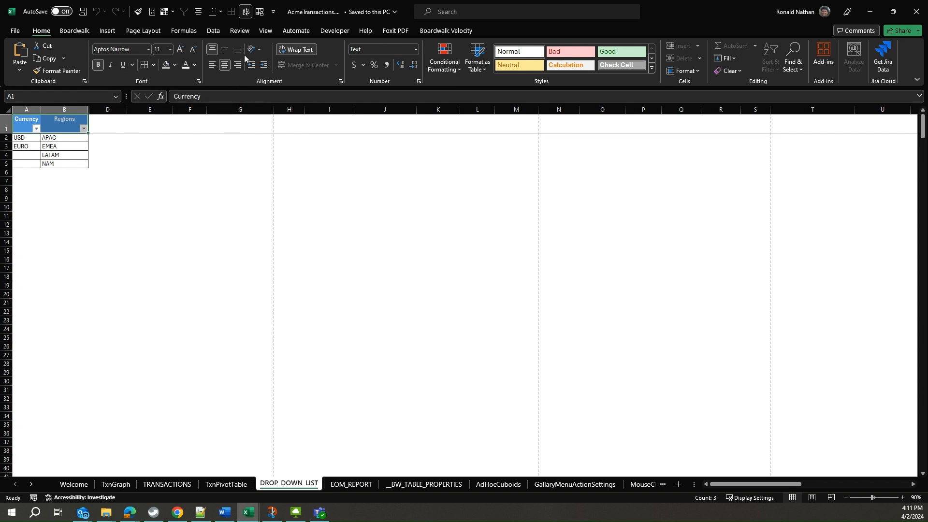
click(447, 31)
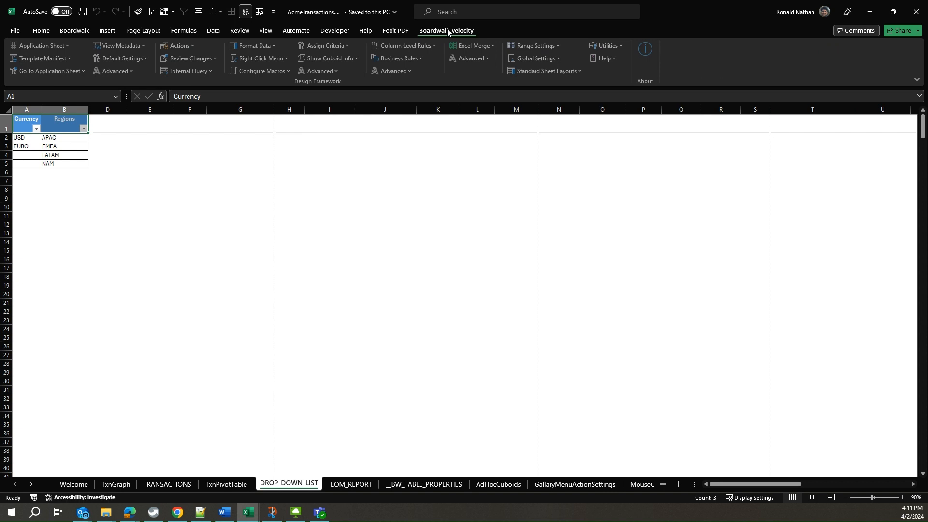
click(254, 46)
mouse_move(264, 72)
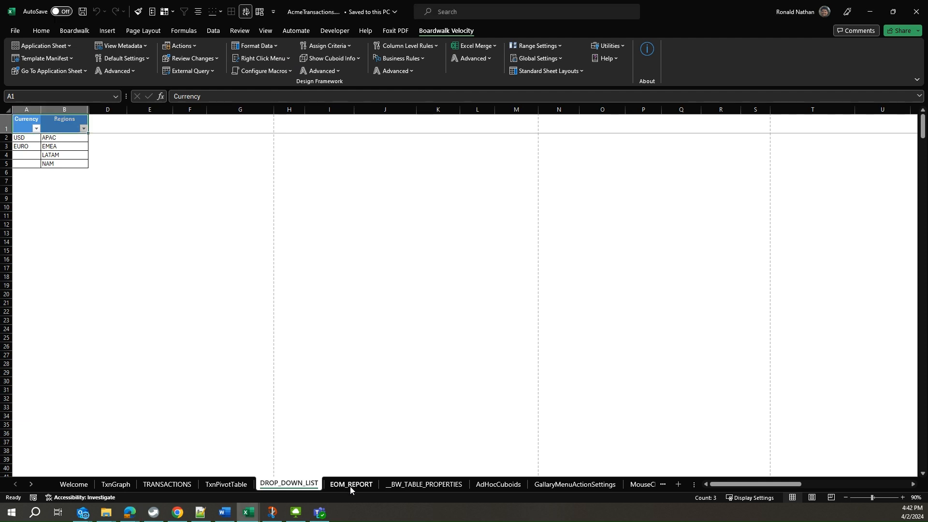
Step: Open the EOM_REPORT sheet and copy the formatted report range A1:M17 from the AcmeTransactions2.xlsx workbook
click(351, 485)
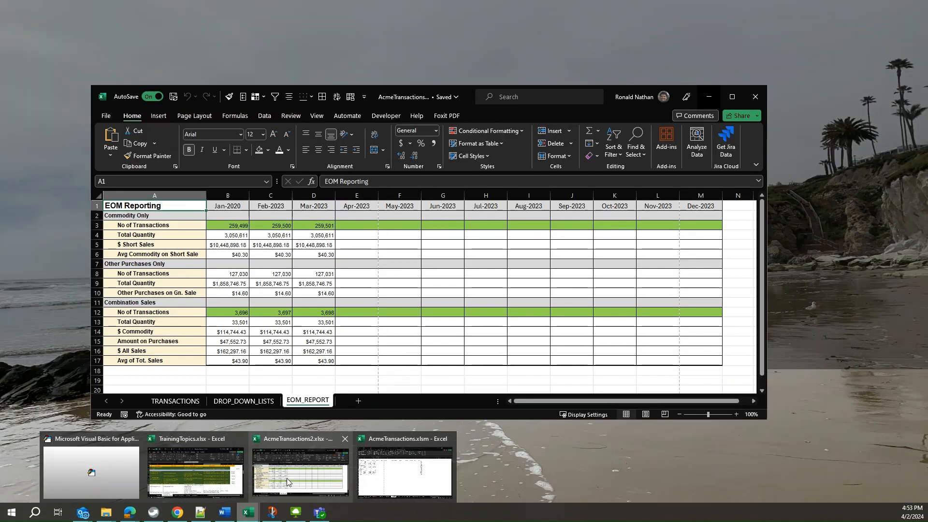
click(253, 466)
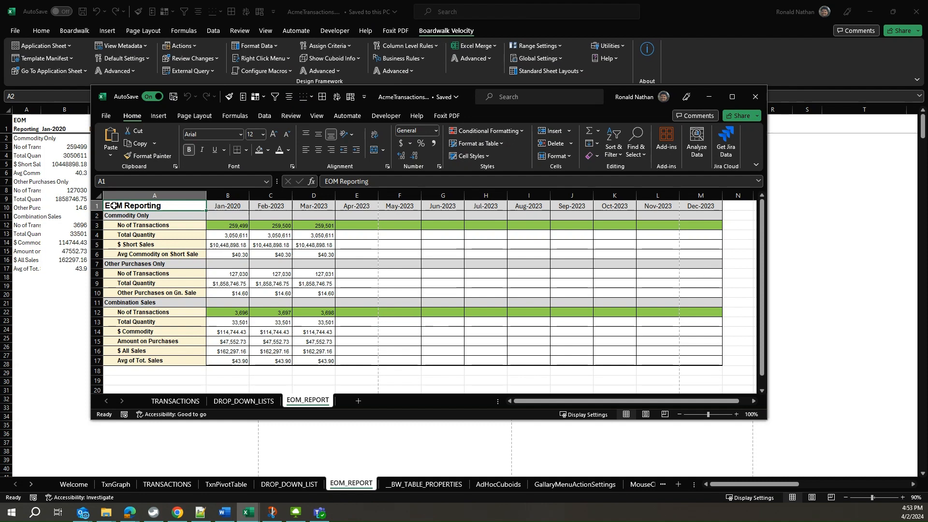
drag(113, 205, 701, 361)
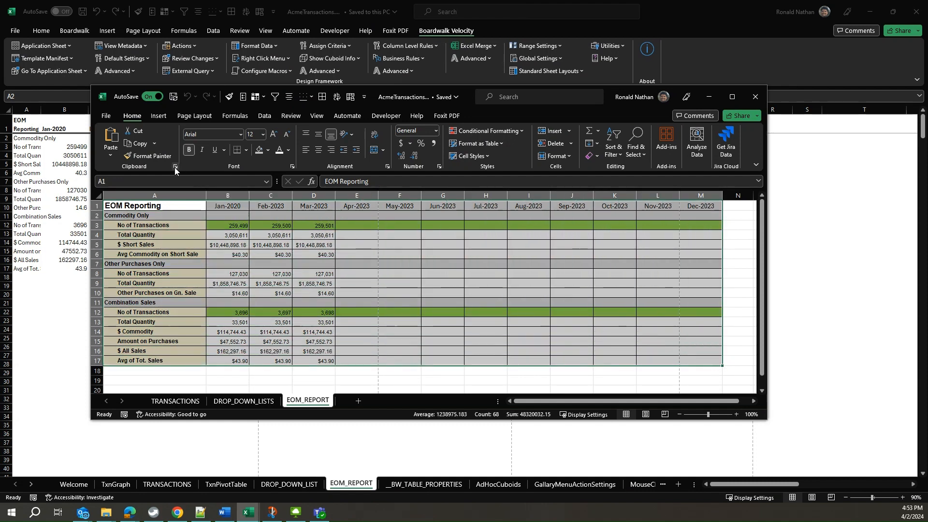
click(137, 144)
Step: Return to the AcmeTransactions.xlsm workbook and paste only the copied formats onto A1:M17 of the EOM_REPORT sheet
click(753, 59)
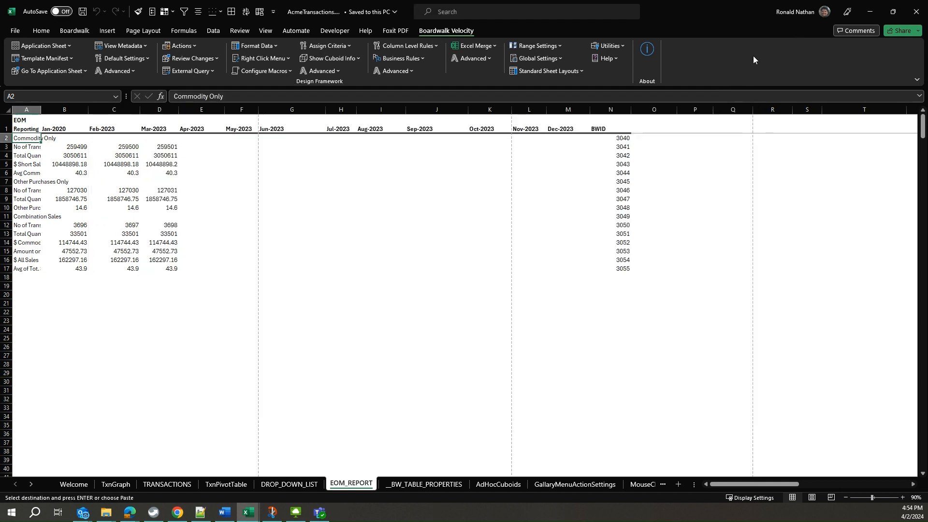
click(21, 120)
drag(22, 121, 559, 268)
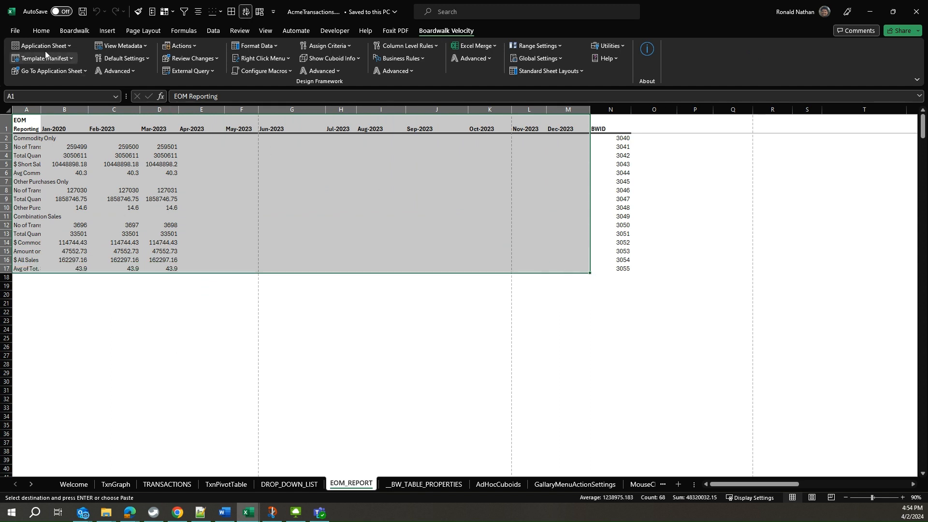
click(41, 31)
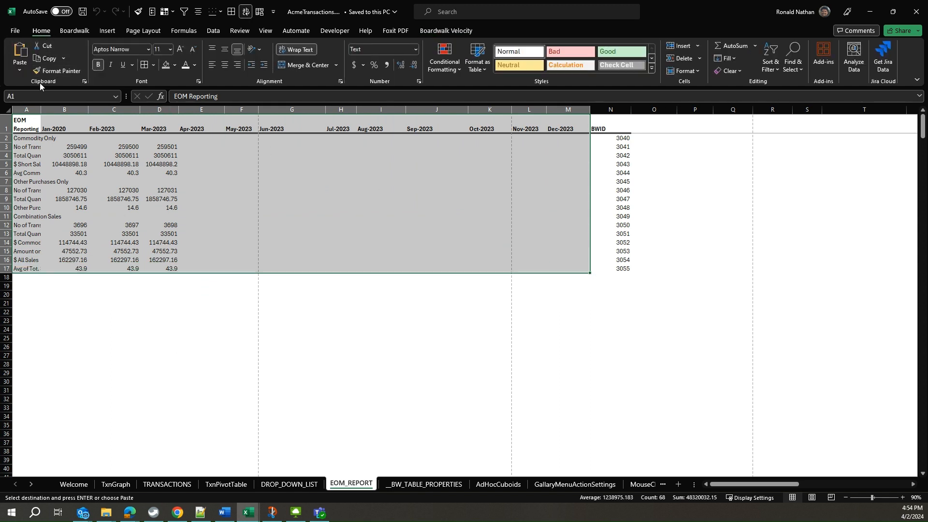
click(20, 71)
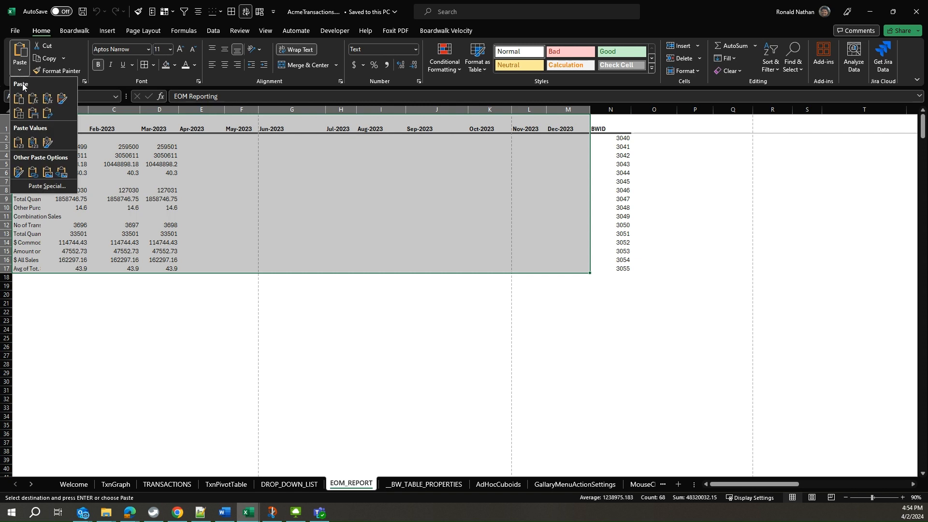
click(53, 188)
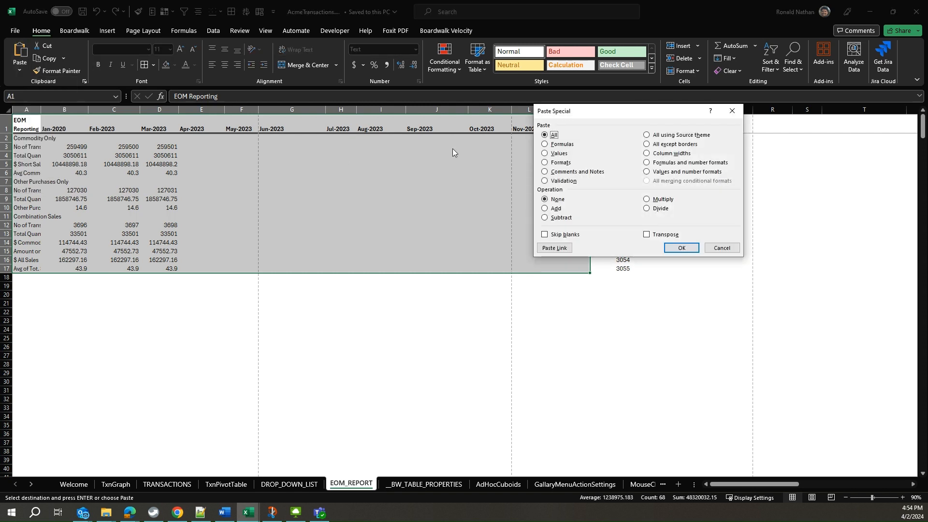
click(556, 163)
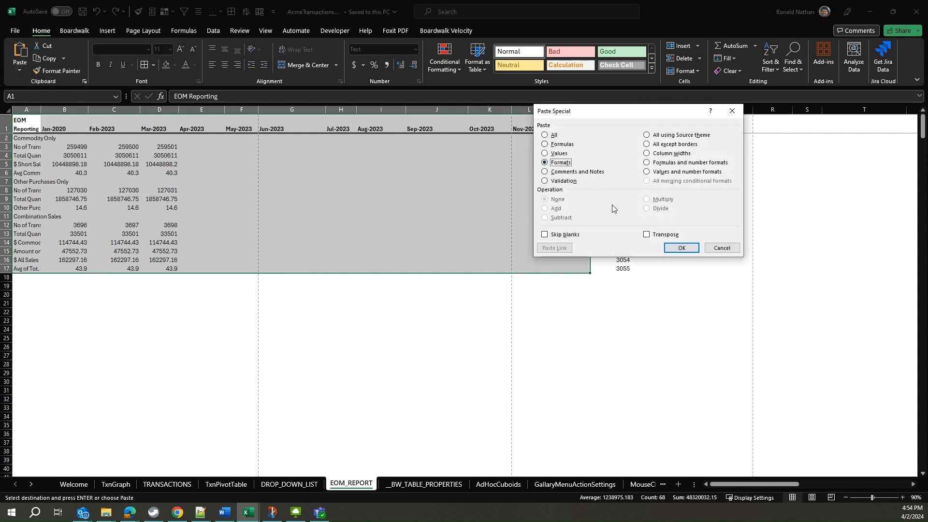
click(682, 248)
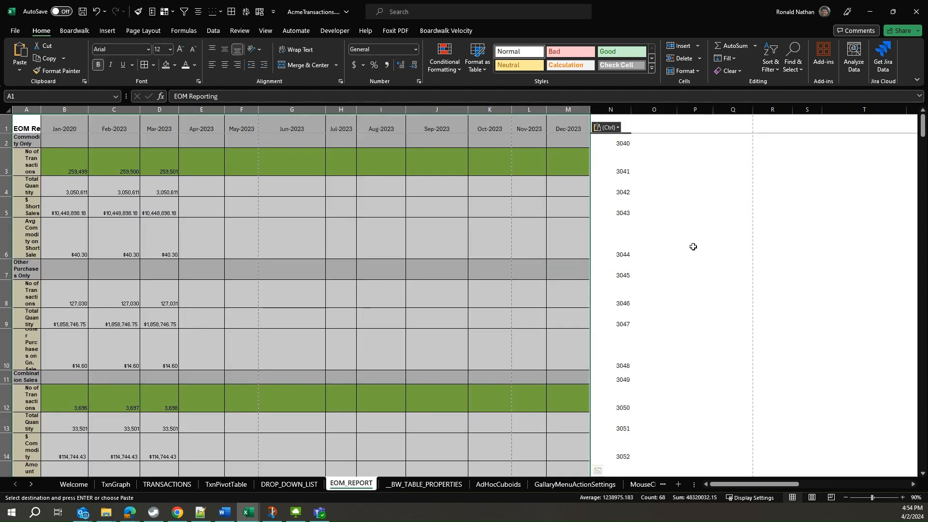
Step: Paste the copied column widths onto the same A1:M17 range of the EOM_REPORT sheet
click(19, 70)
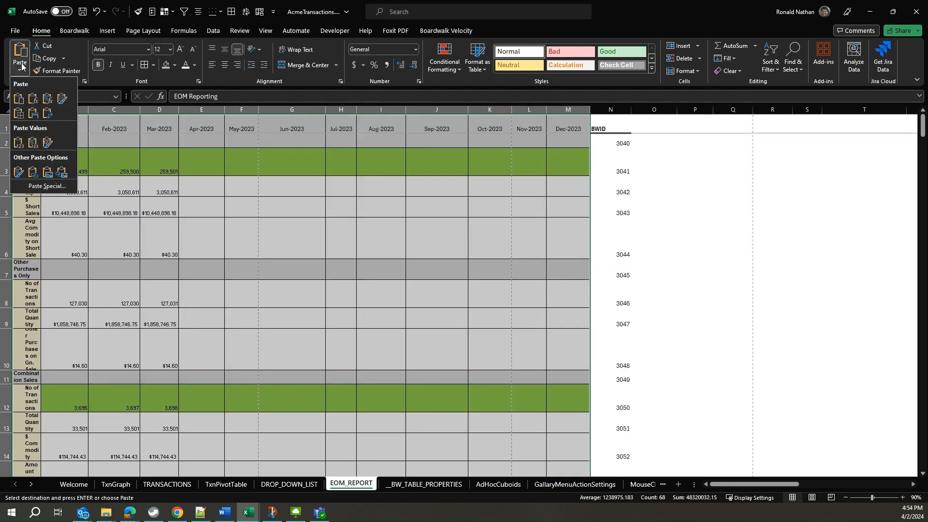
click(43, 186)
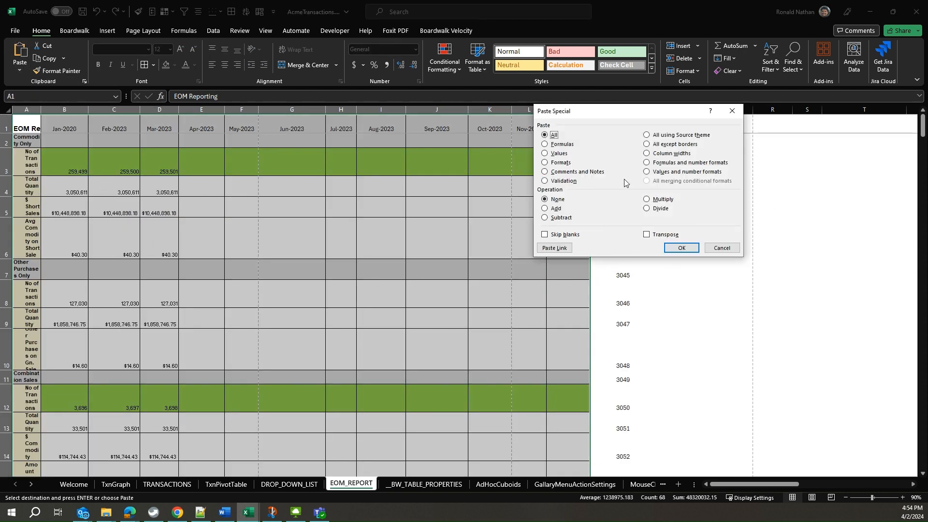
click(648, 155)
click(679, 248)
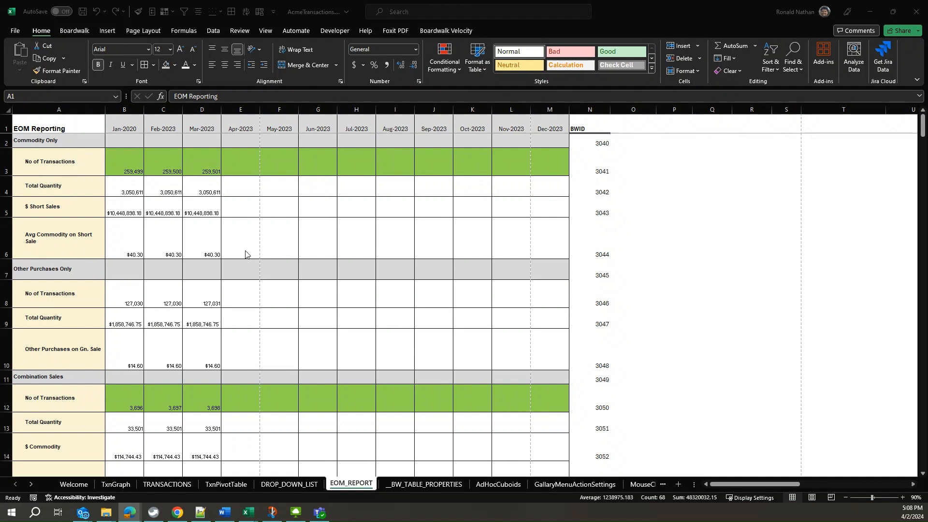
Step: Select the whole EOM_REPORT sheet and autofit all its row heights
click(5, 112)
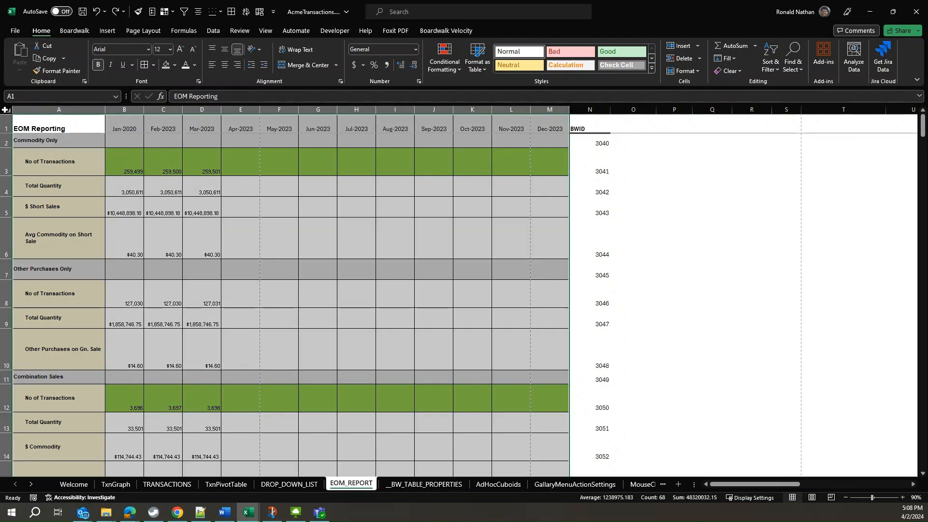
click(6, 110)
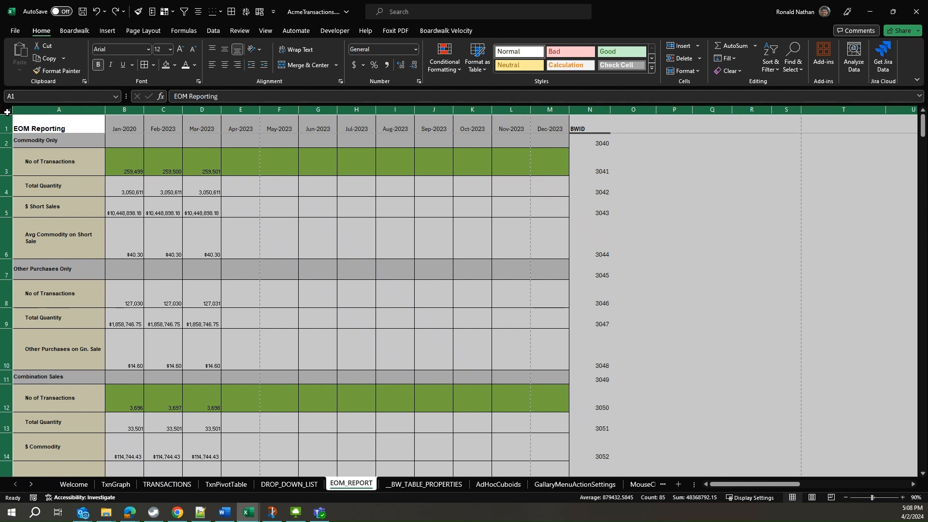
double_click(7, 175)
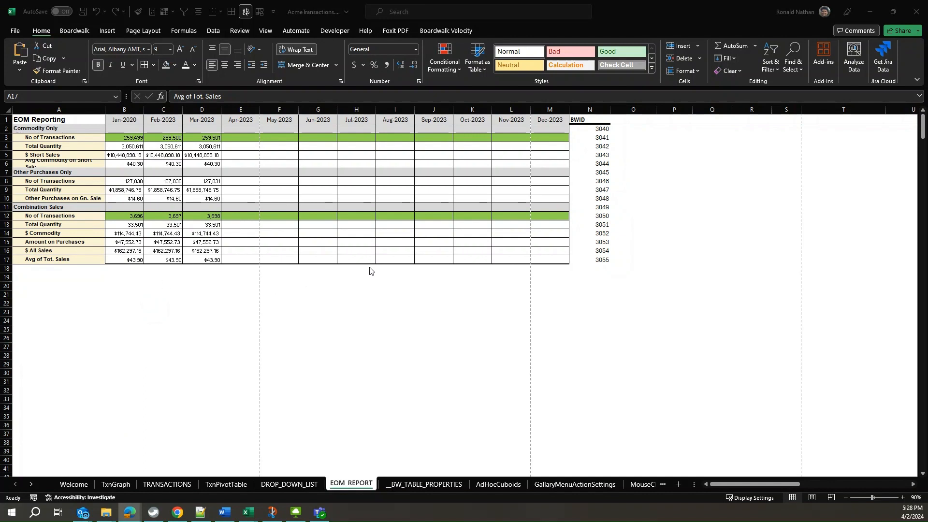
Step: Hide the BWID column N on the EOM_REPORT sheet
click(592, 107)
right_click(593, 107)
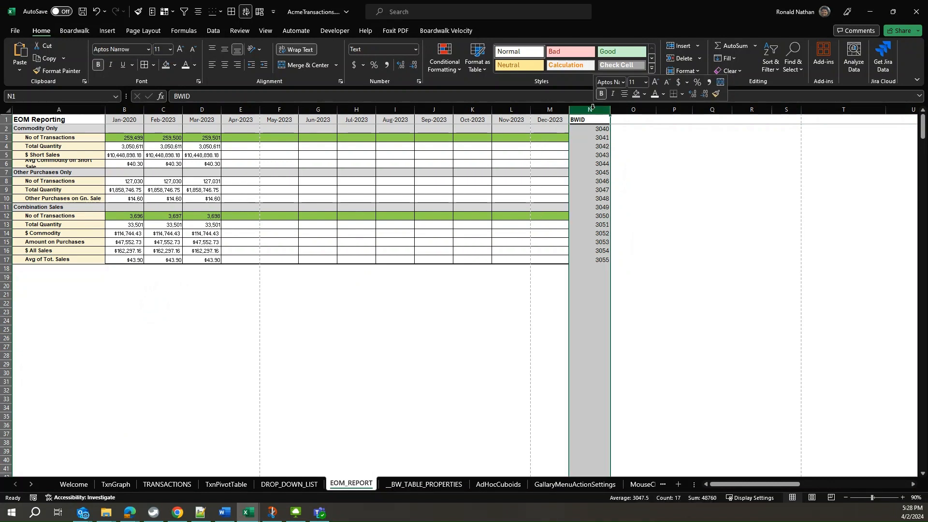
click(620, 273)
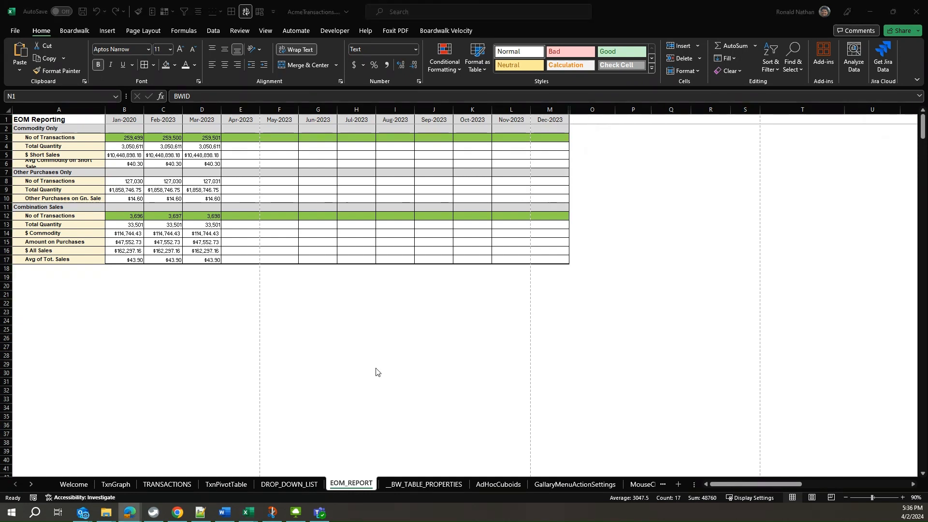
Step: Generate a Measure format for the EOM_REPORT sheet from cells A1:M17 with Boardwalk Velocity
drag(63, 121, 550, 262)
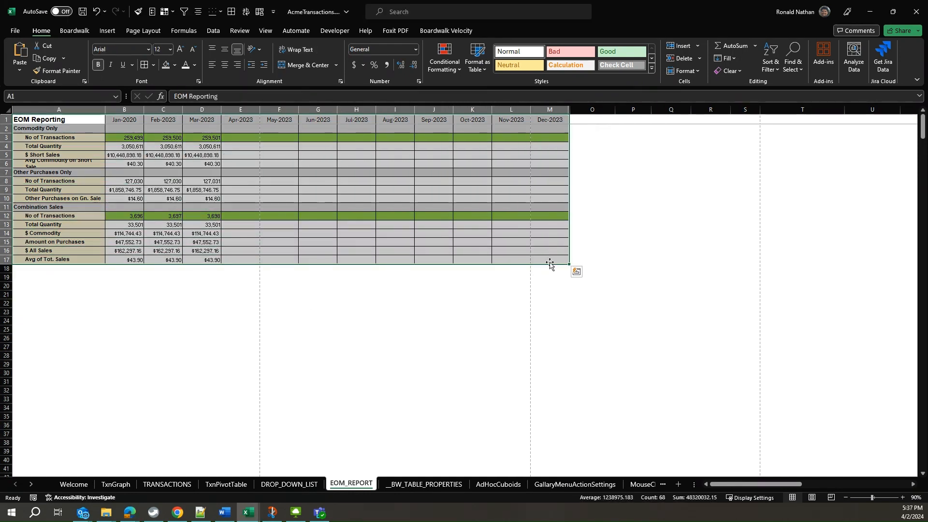
click(444, 30)
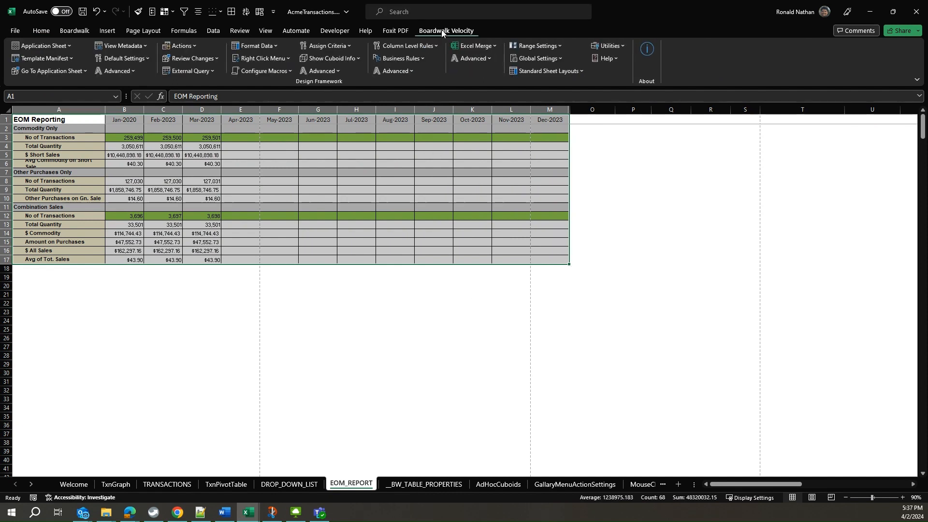
click(256, 45)
mouse_move(262, 73)
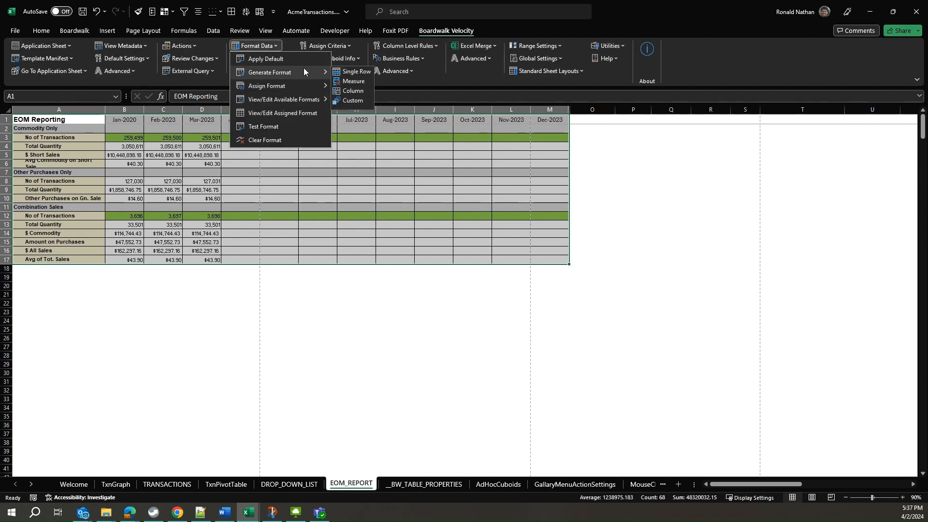
click(355, 81)
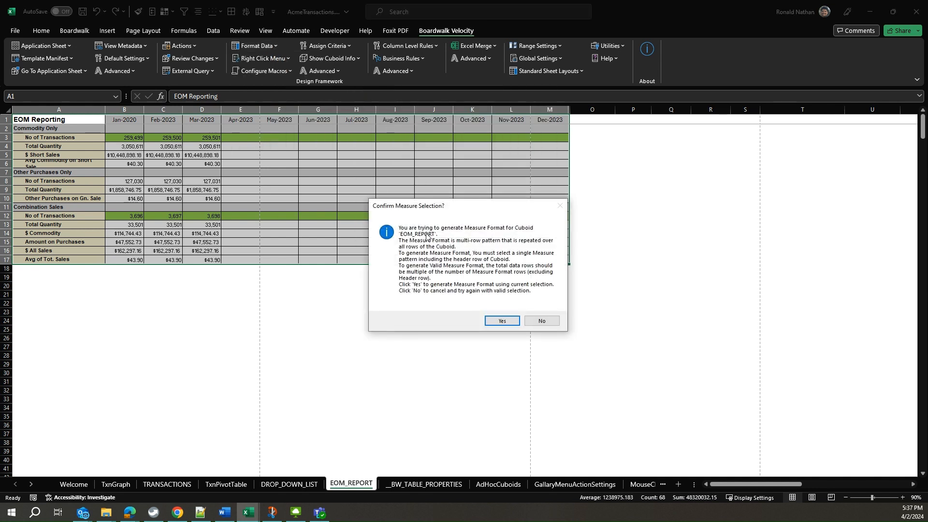
click(502, 321)
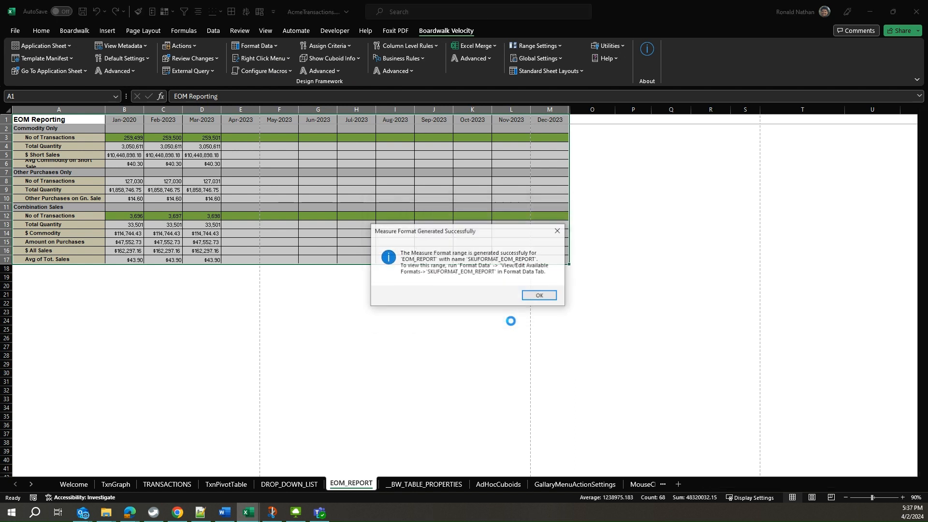
click(541, 296)
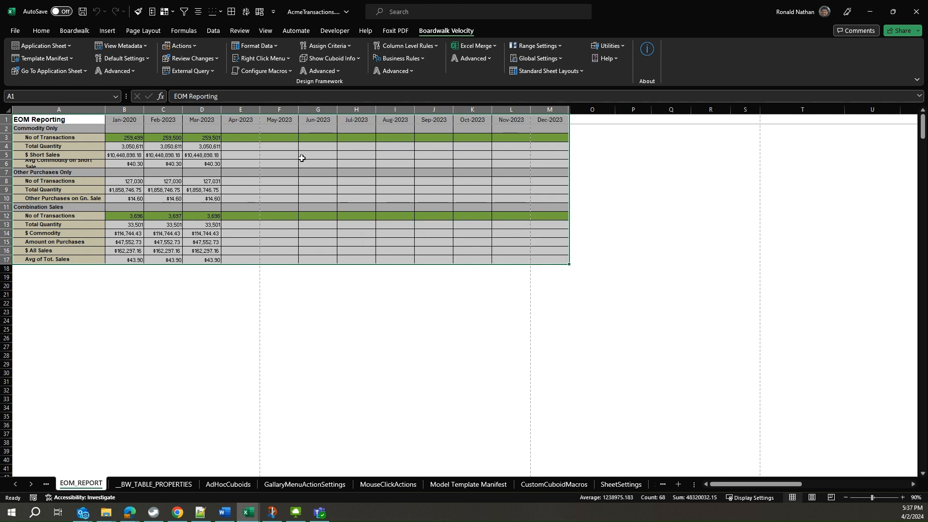
Step: Assign the SKUFORMAT_EOM_REPORT format to the EOM_REPORT sheet
click(266, 47)
mouse_move(275, 87)
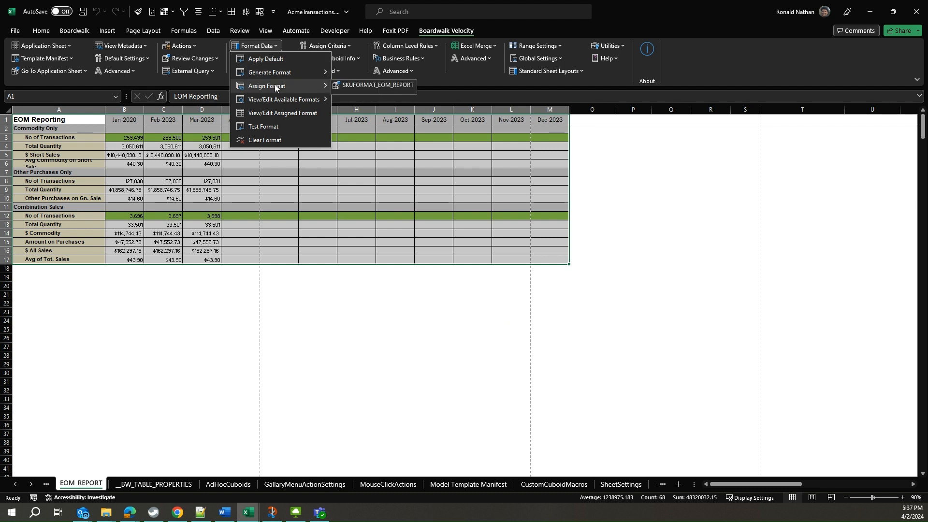
click(382, 86)
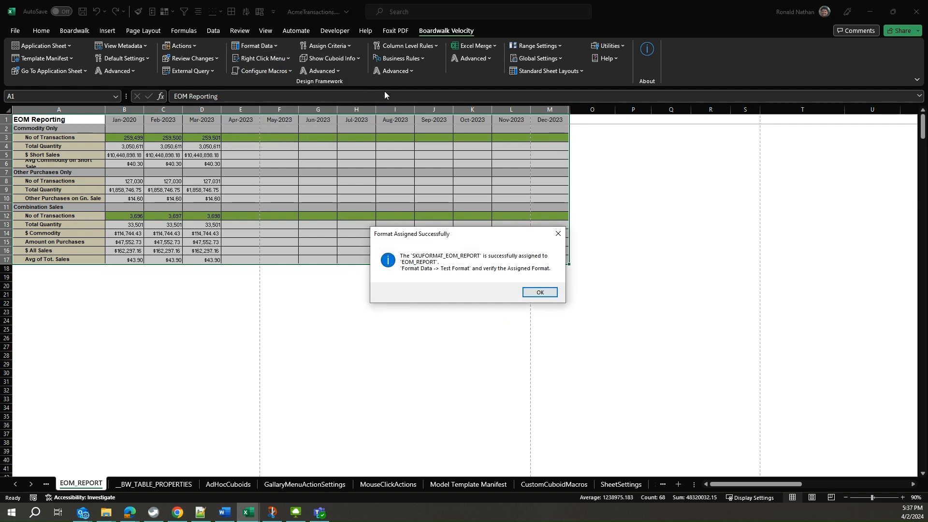
click(539, 296)
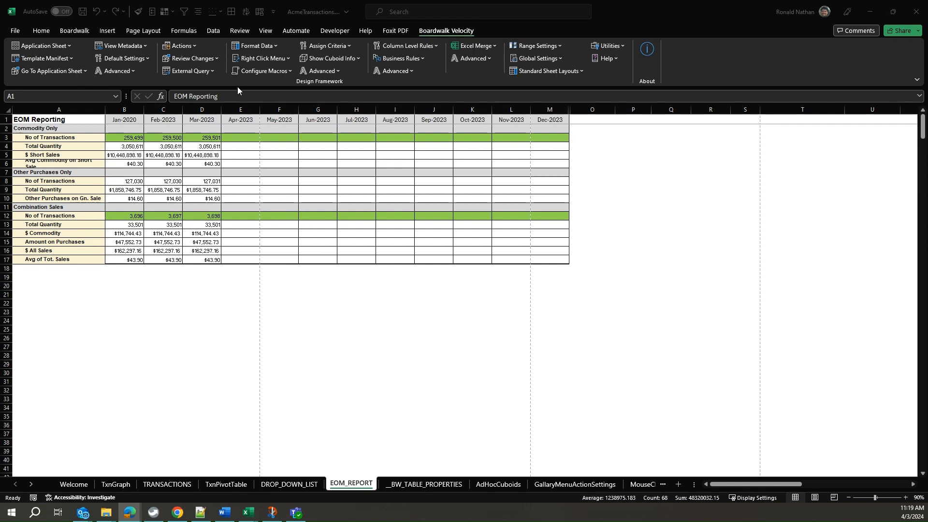
Step: Open the format assigned to the EOM_REPORT sheet for viewing on the RowFormat sheet
click(255, 48)
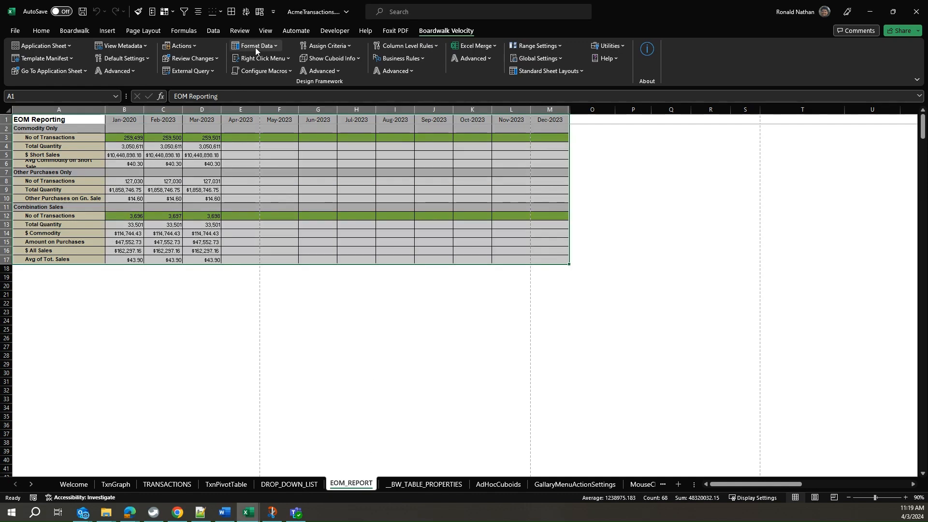
click(255, 47)
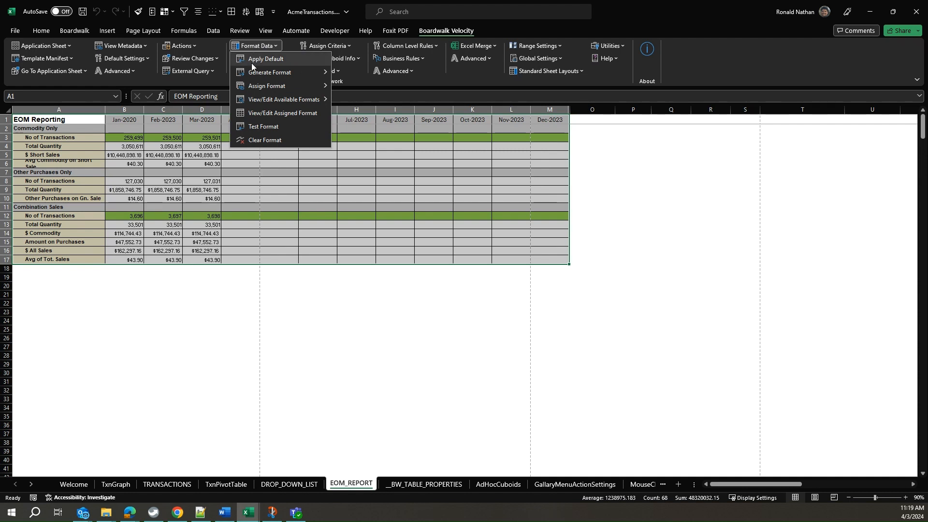
click(277, 114)
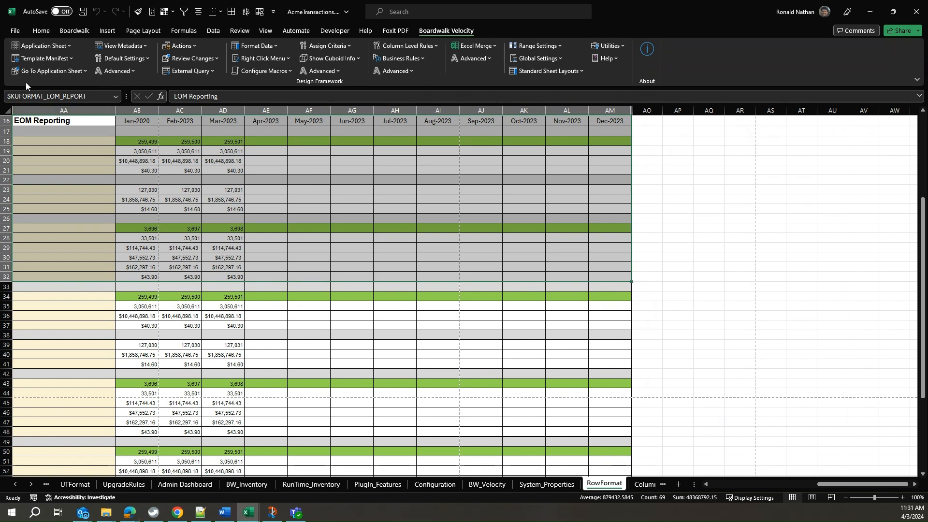
Step: Inspect the named ranges SKUFORMAT_EOM_REPORT_COPY_SKU, SKUFORMAT_EOM_REPORT_INSERT_SKU and SKUFORMAT_EOM_REPORT in turn, widening the name display to read them
click(116, 98)
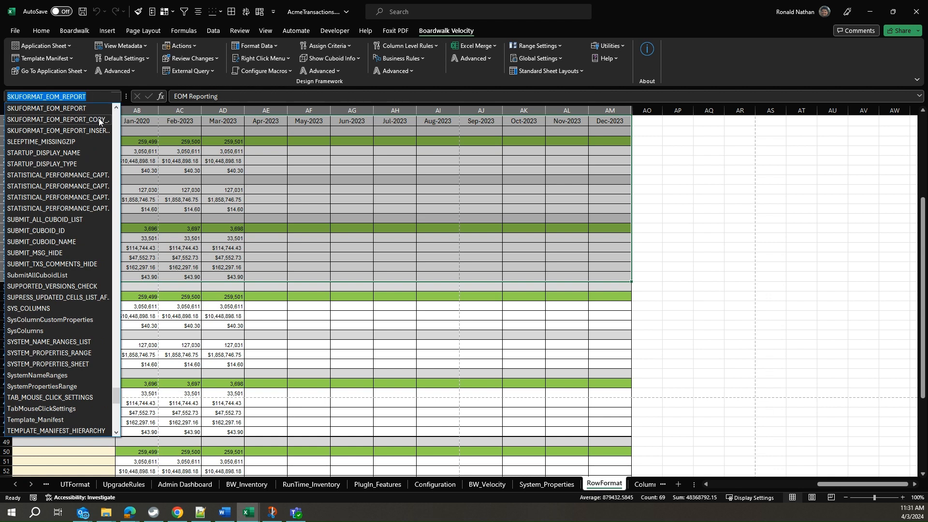
click(66, 121)
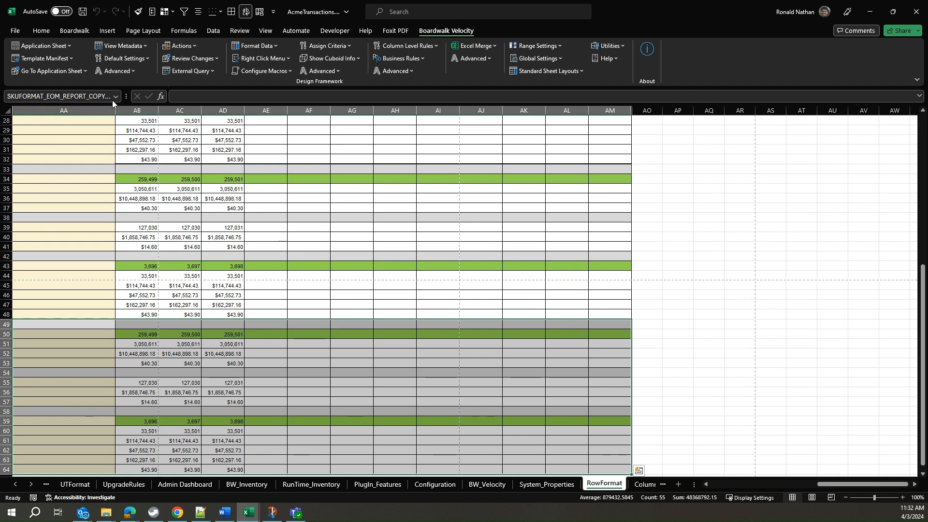
drag(126, 96, 149, 96)
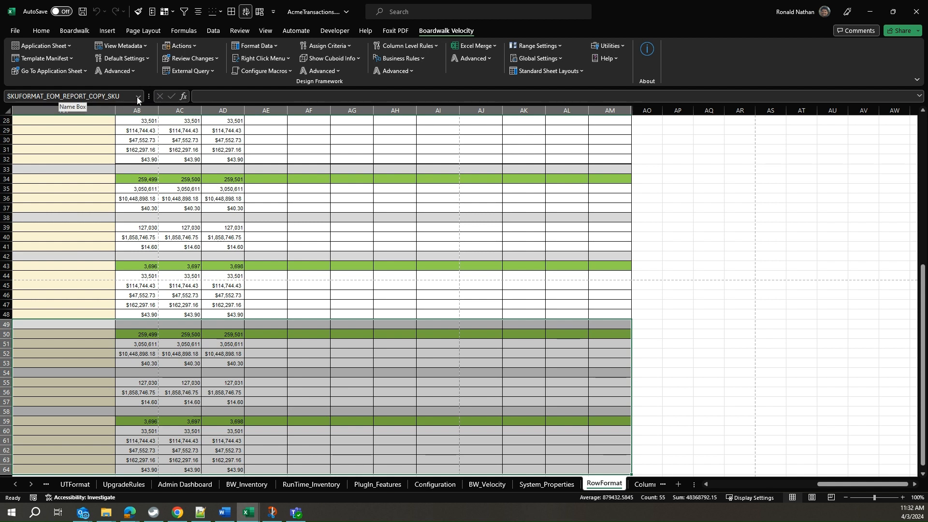
click(138, 97)
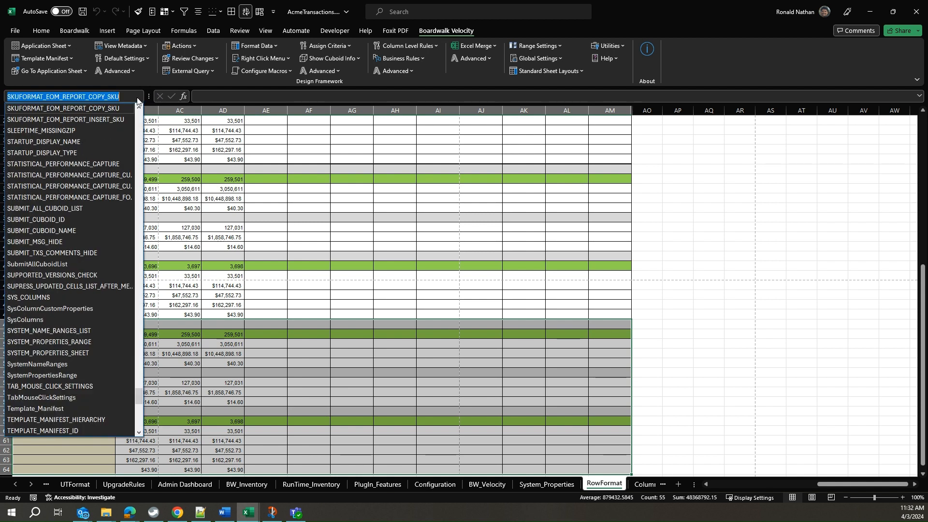
click(110, 119)
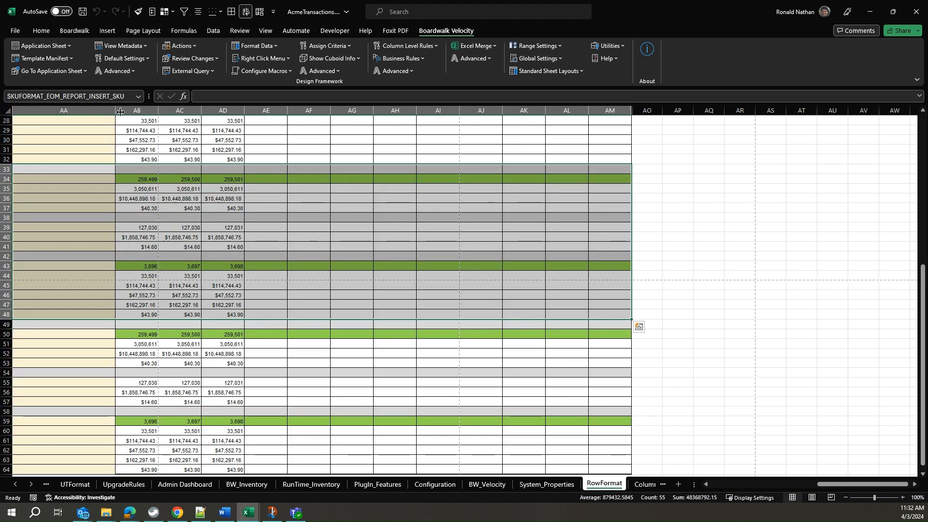
click(138, 97)
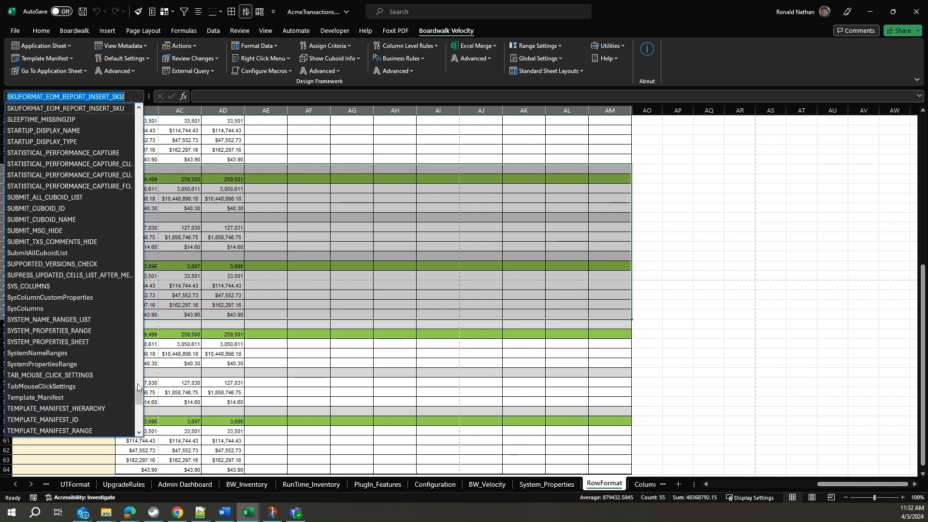
drag(135, 399, 141, 391)
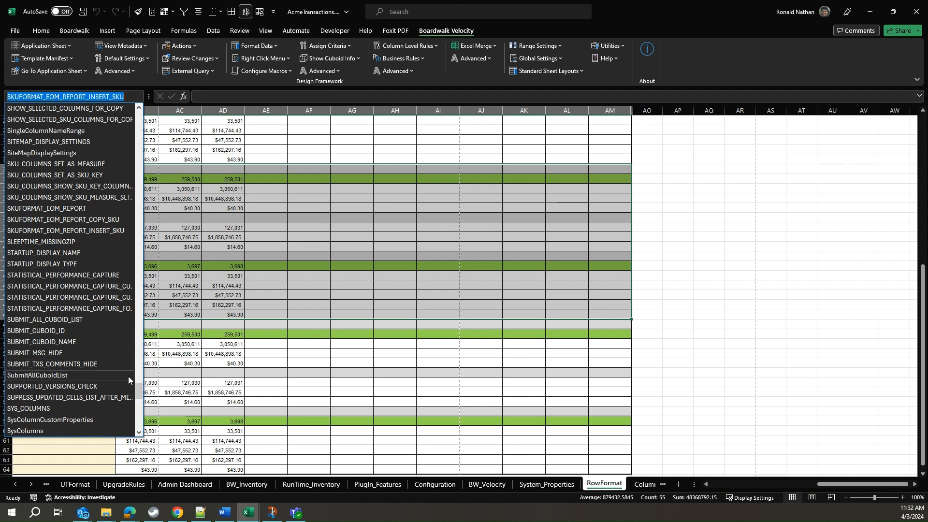
click(50, 209)
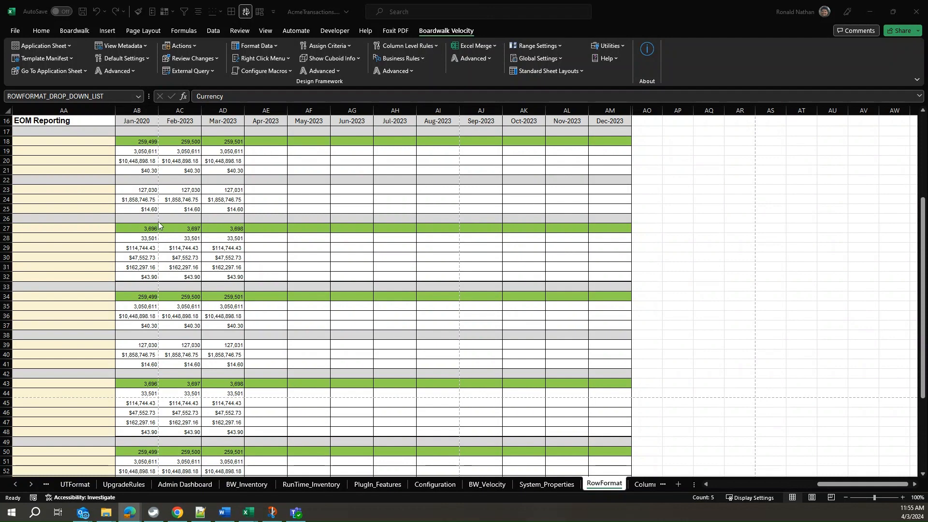
Step: Go to the DROP_DOWN_LIST application sheet and open its assigned format for viewing
click(84, 72)
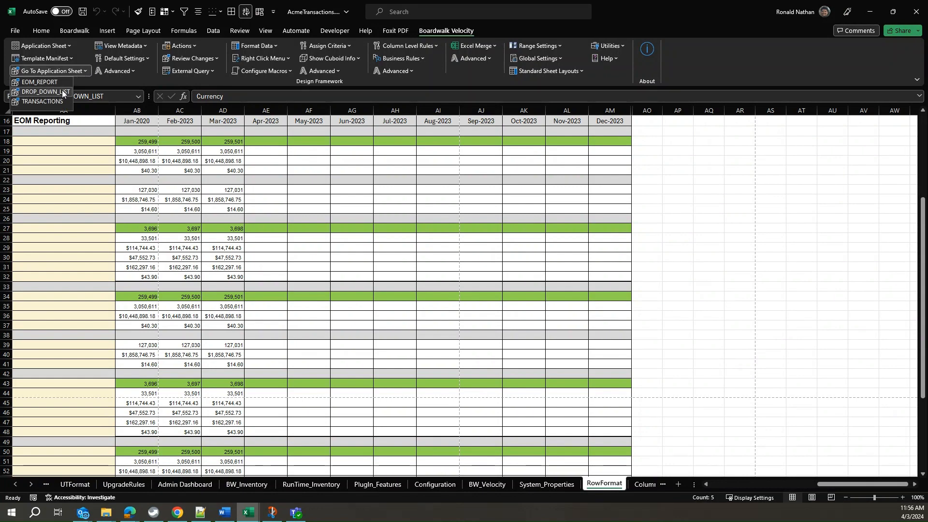
click(62, 92)
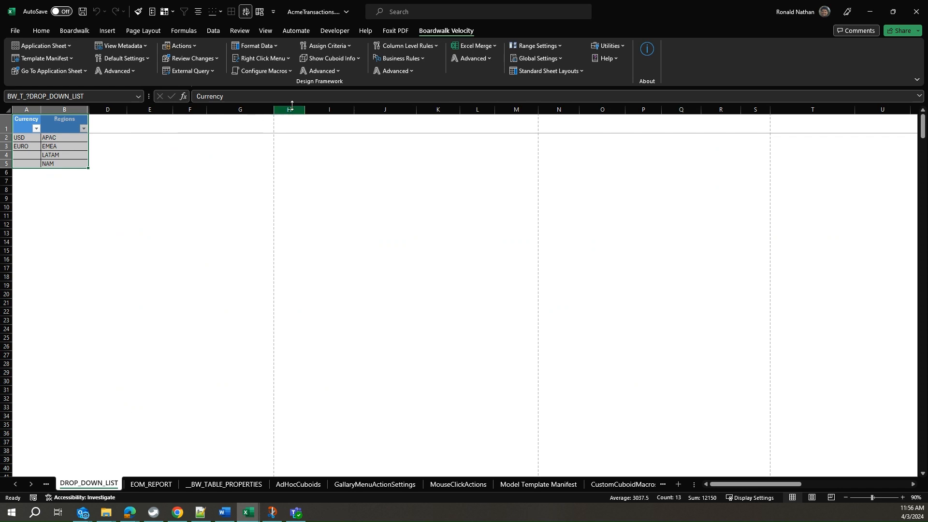
click(275, 45)
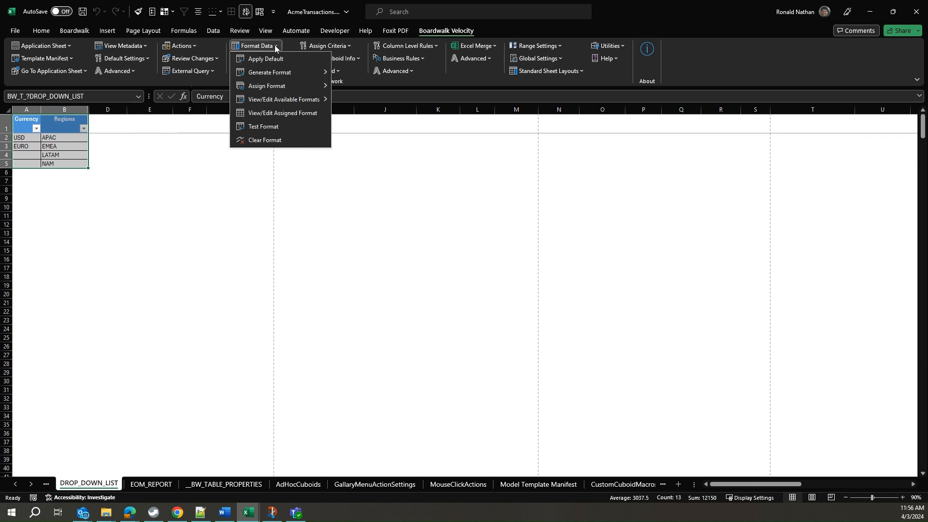
mouse_move(265, 86)
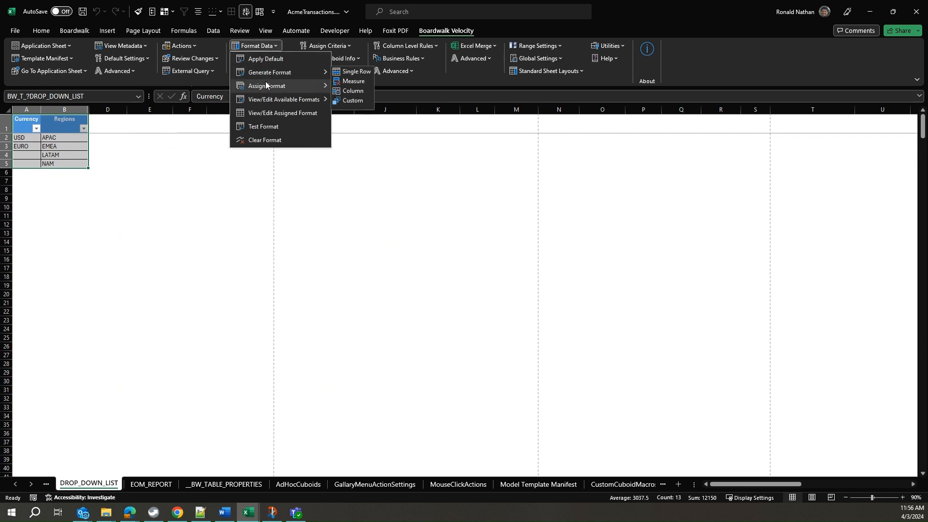
click(271, 114)
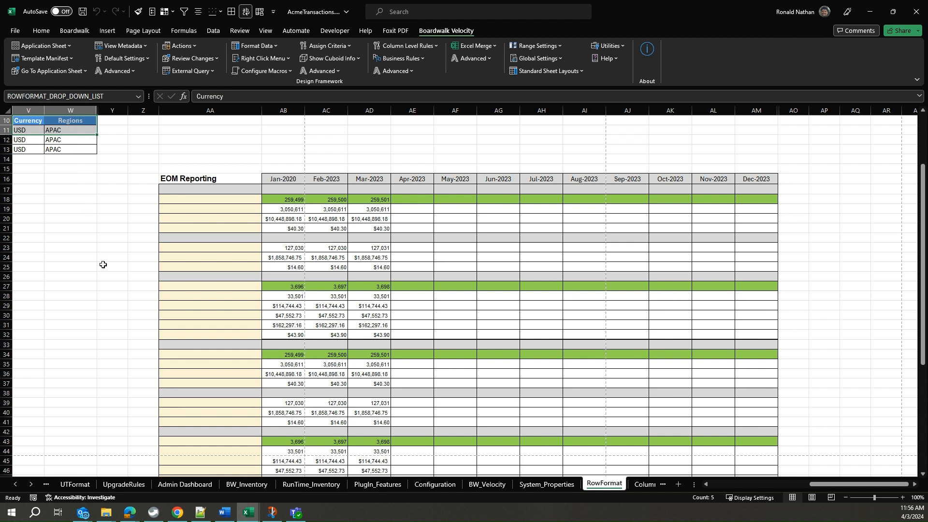
Step: Inspect the named ranges ROWFORMAT_DROP_DOWN_LIST_INSERT_ROW, ROWFORMAT_DROP_DOWN_LIST_COPY_ROW and ROWFORMAT_DROP_DOWN_LIST in turn on the RowFormat sheet
click(139, 97)
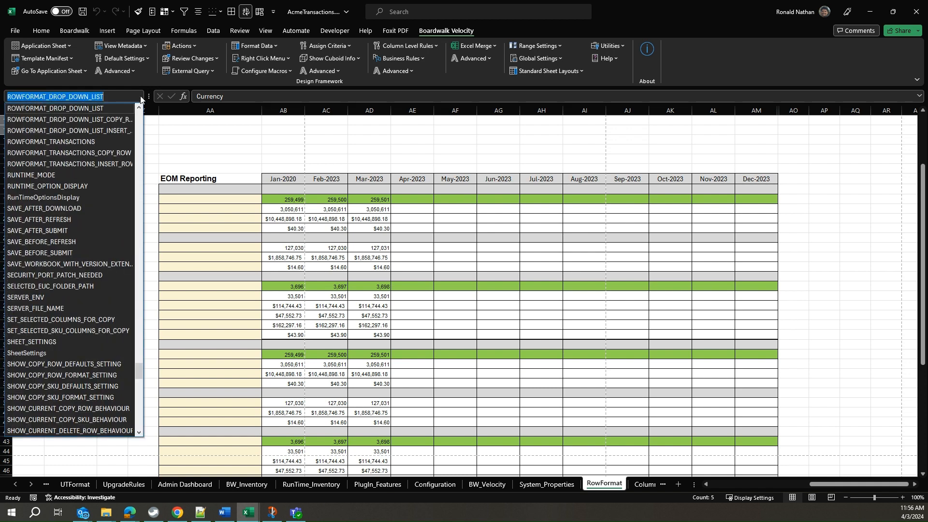
click(122, 130)
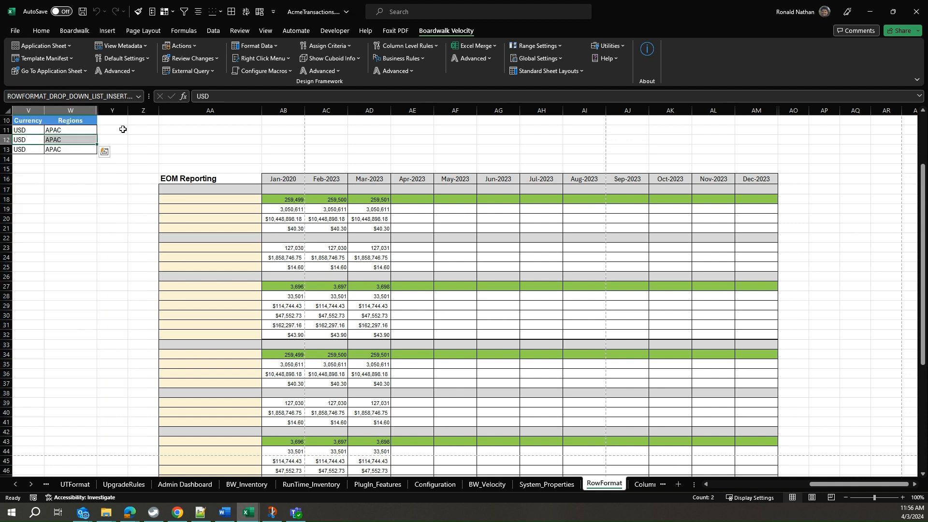
click(140, 97)
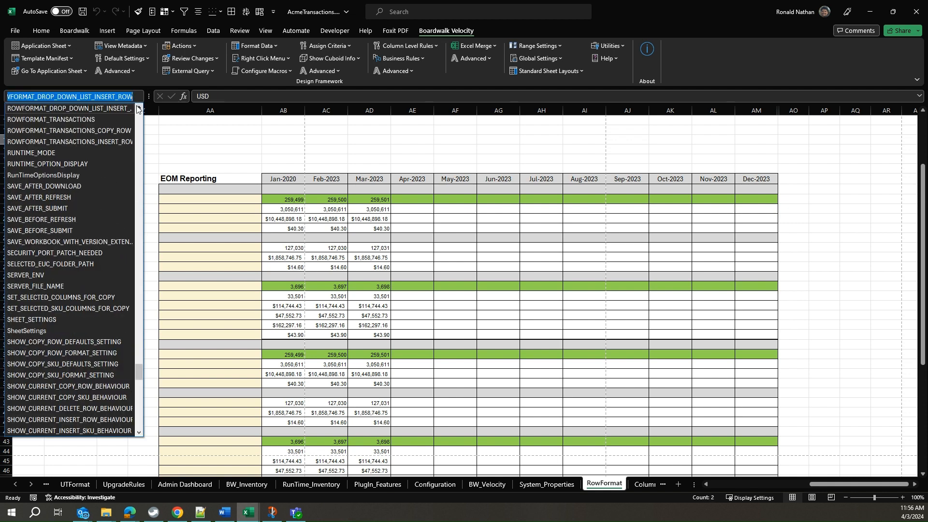
click(139, 110)
click(139, 110)
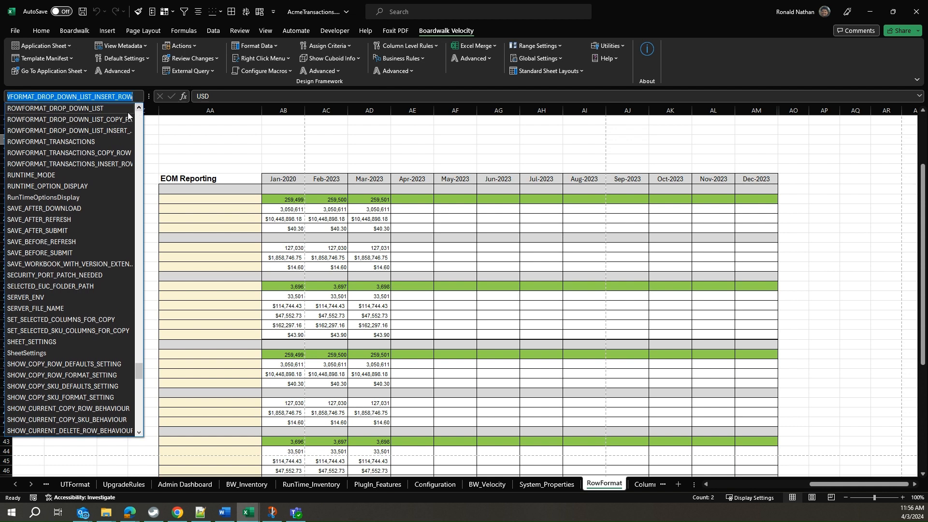
click(120, 118)
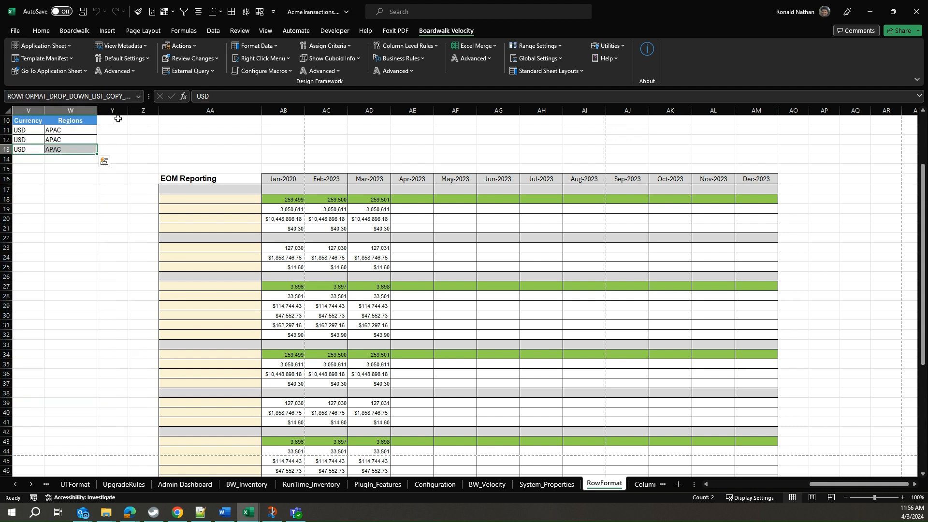
click(138, 97)
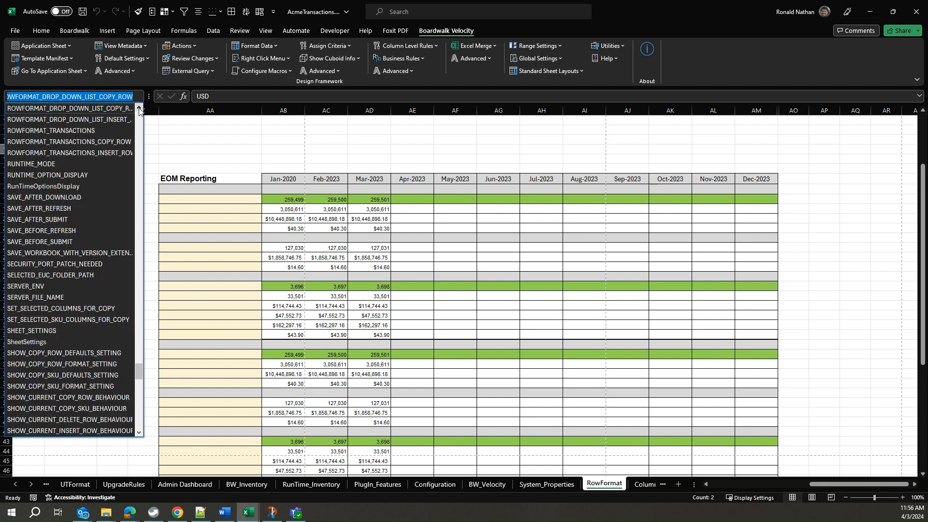
click(139, 109)
click(140, 109)
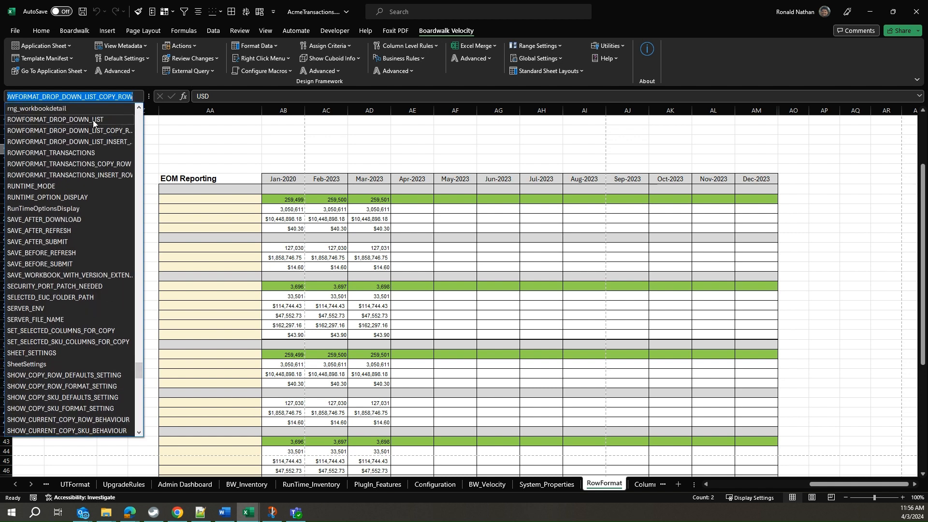
click(93, 119)
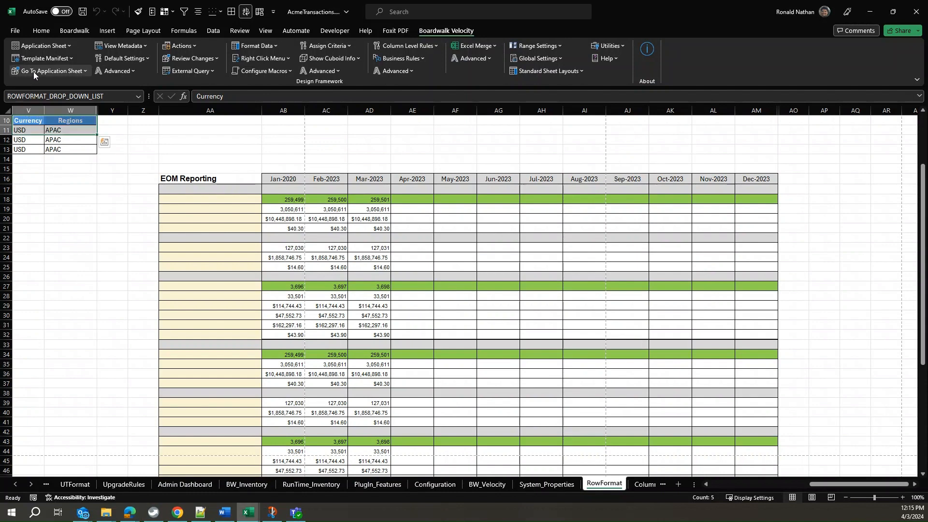
Step: Go to the TRANSACTIONS application sheet and open its assigned format for viewing
click(86, 71)
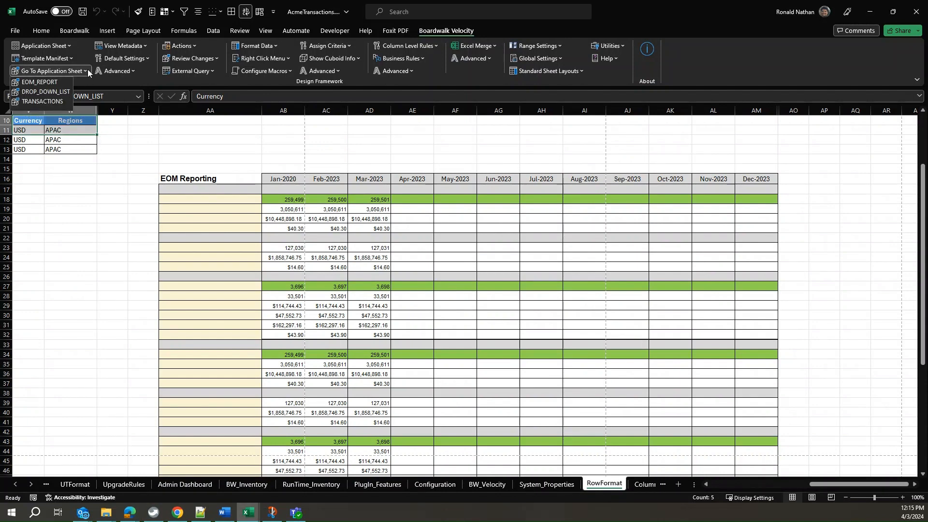
click(44, 101)
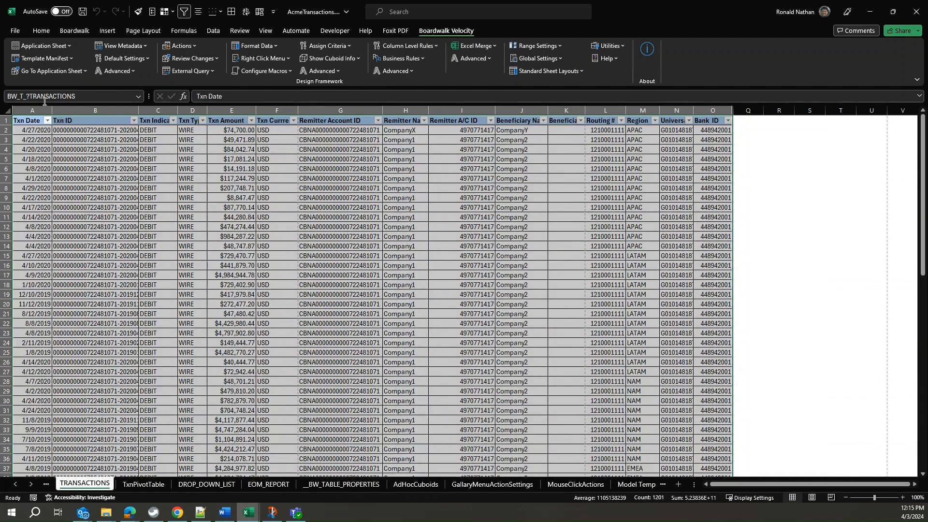
click(258, 46)
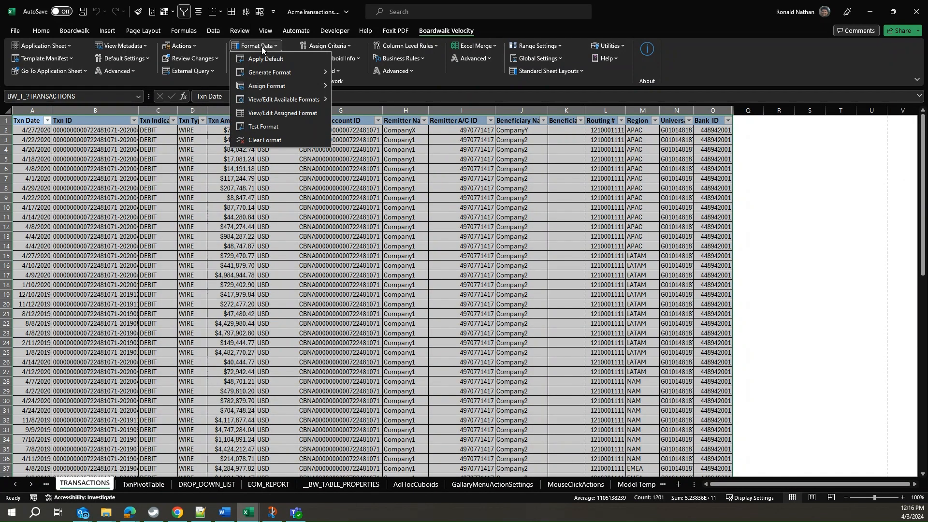
click(269, 114)
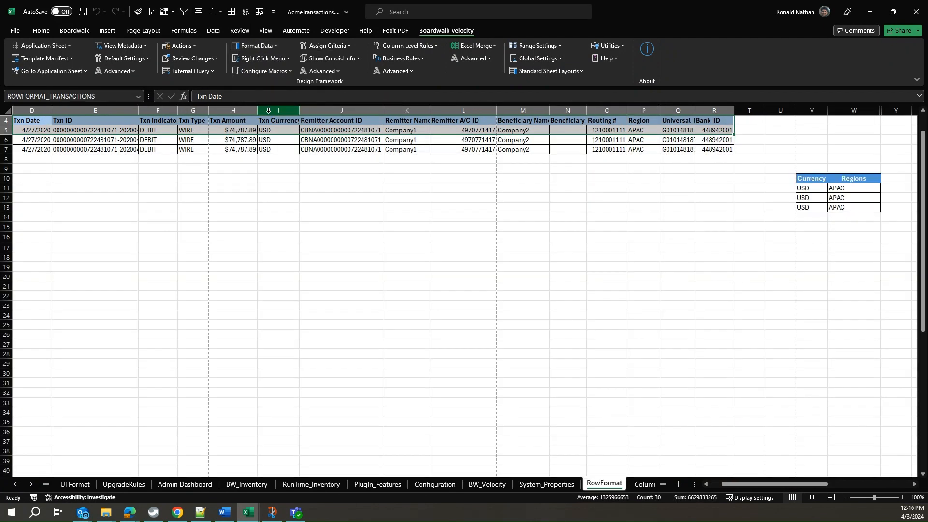
Step: Return to the TRANSACTIONS application sheet and select cells B3:C3
click(84, 72)
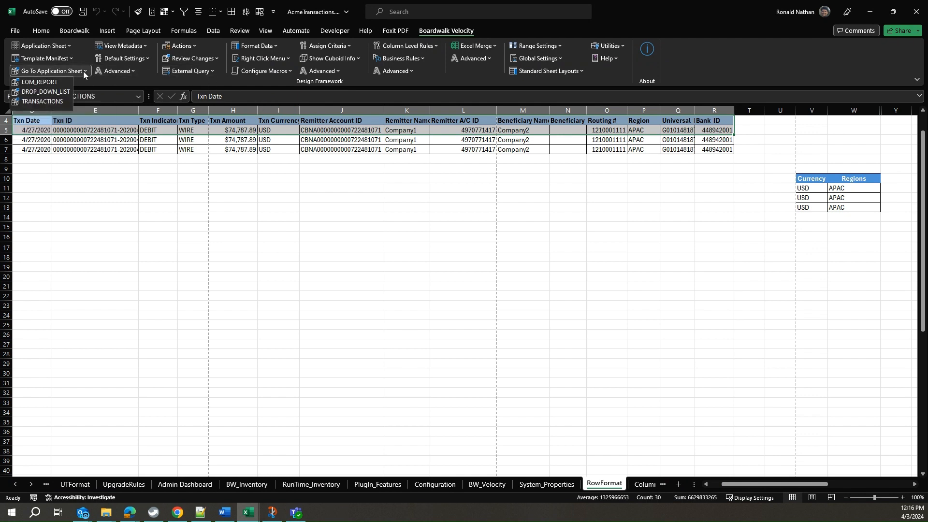
click(48, 101)
drag(136, 136, 141, 138)
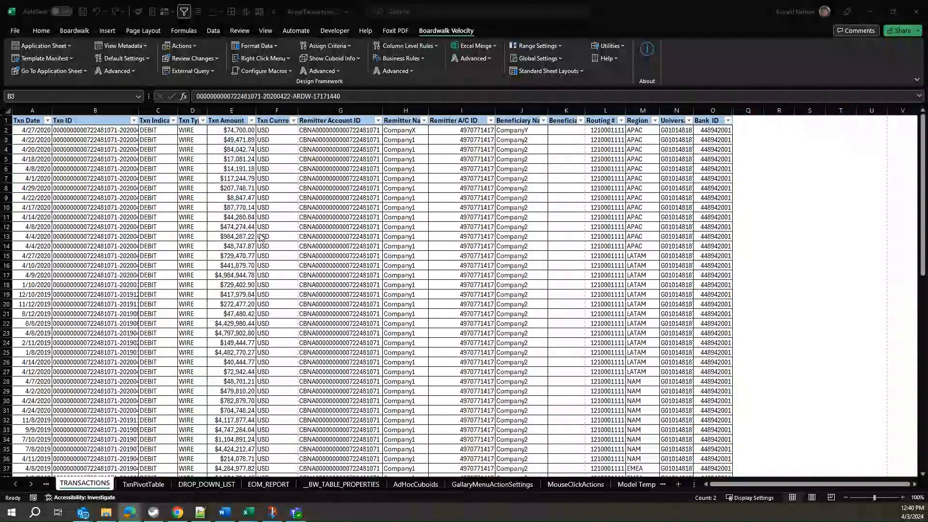
click(270, 48)
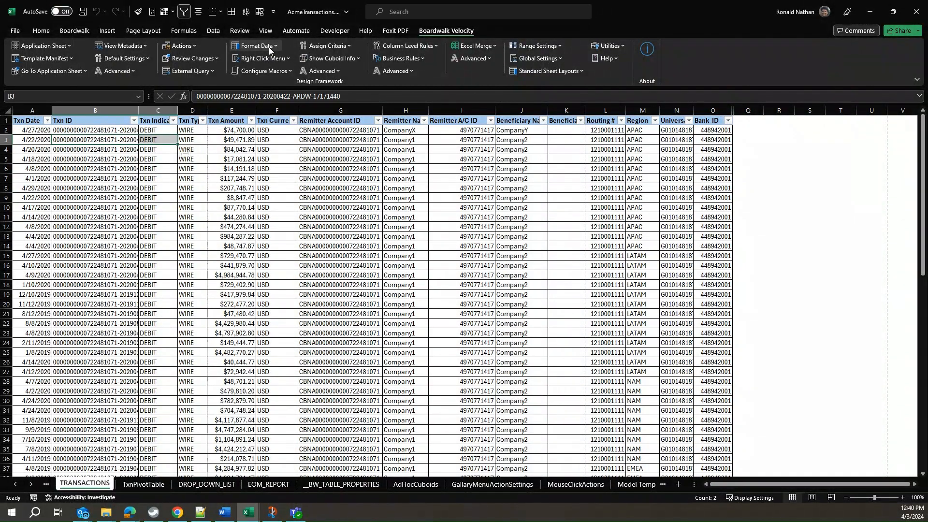
click(270, 46)
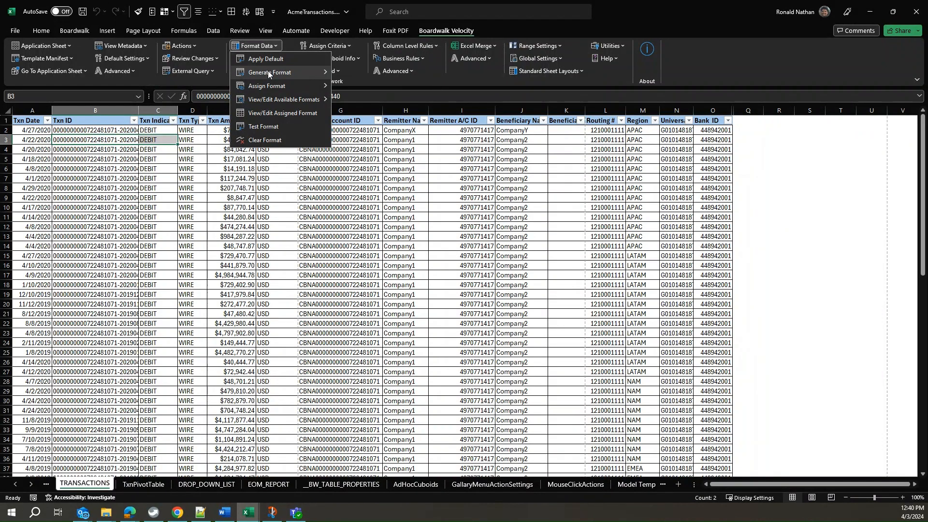
mouse_move(287, 73)
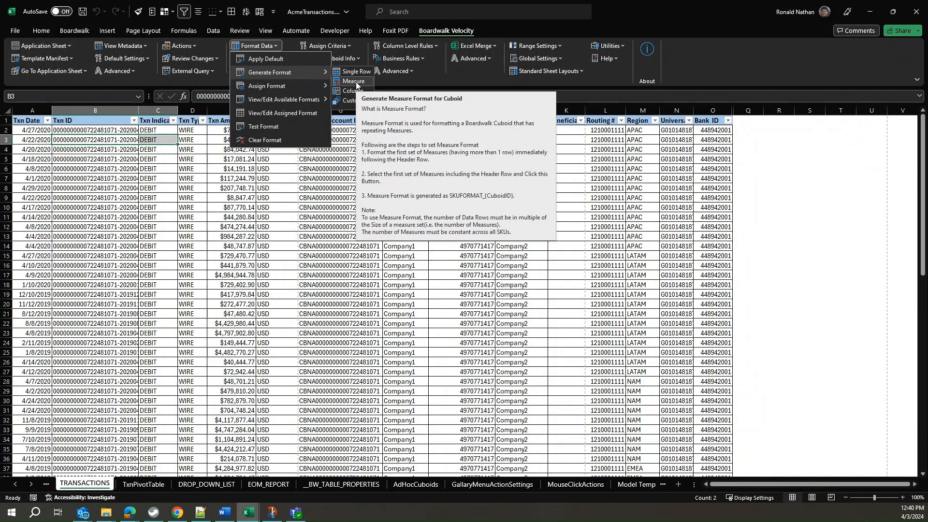
mouse_move(274, 88)
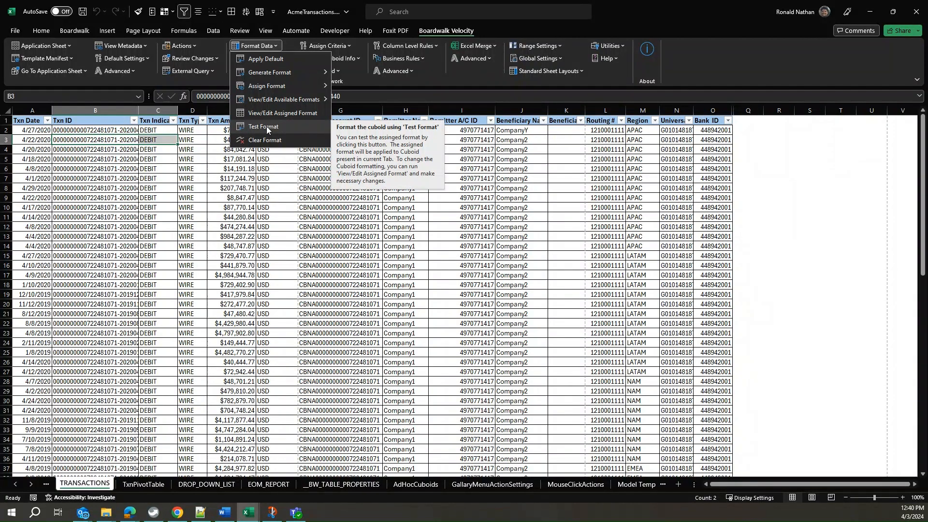
click(217, 202)
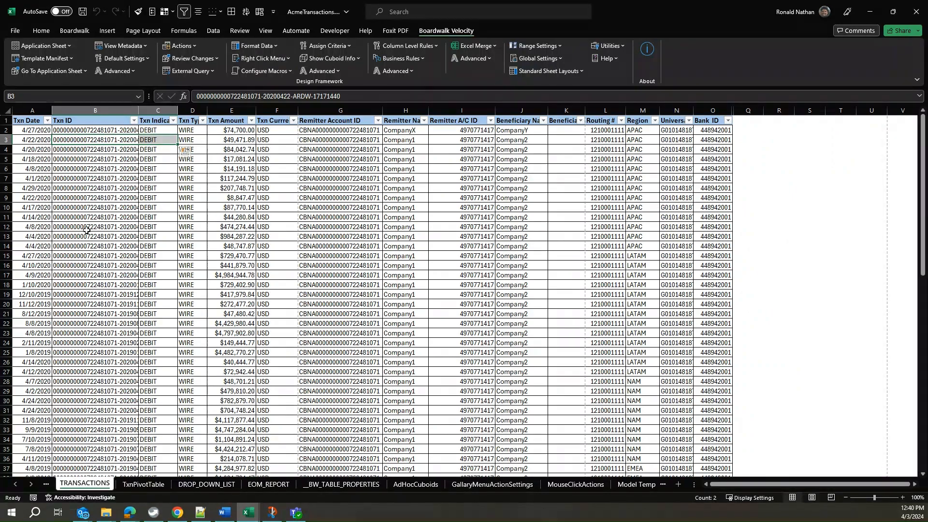